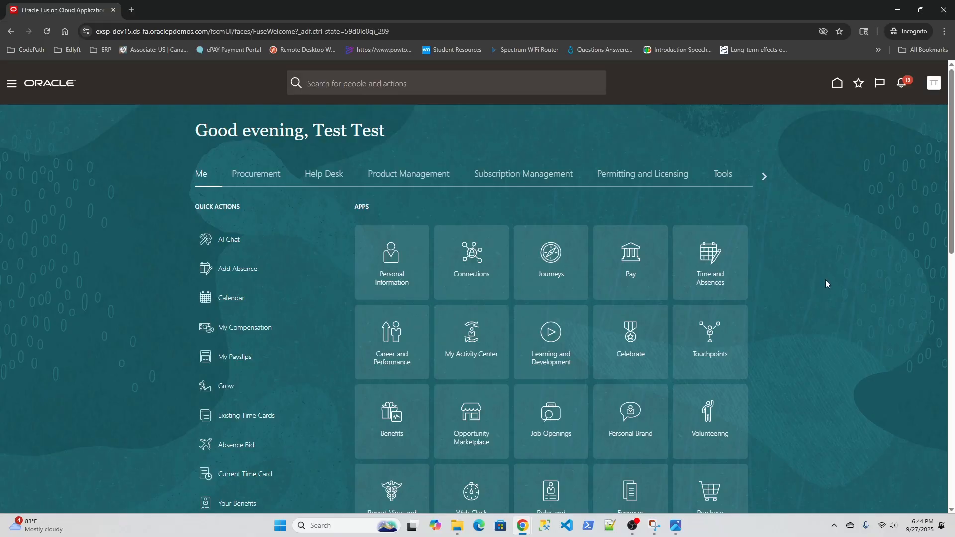
scroll(825, 284, "down", 3)
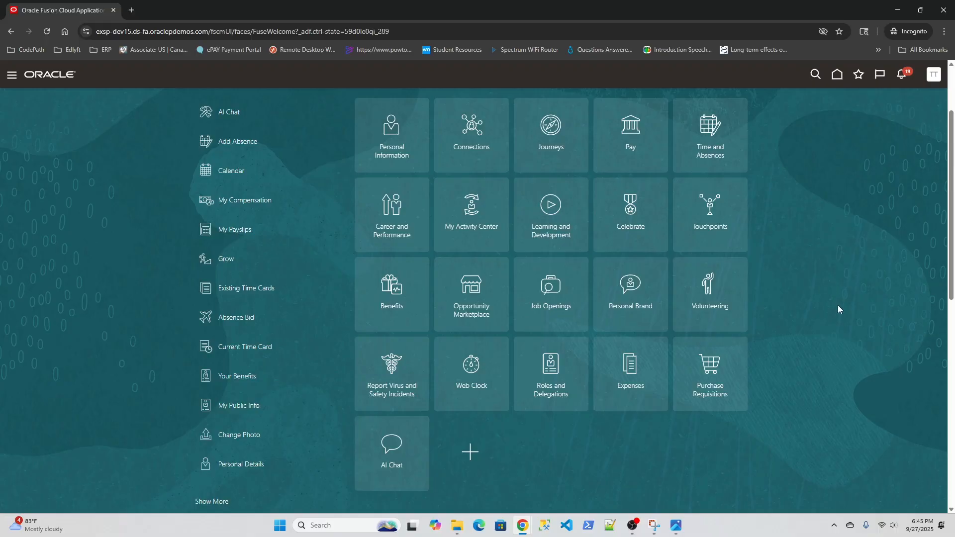
scroll(808, 338, "up", 3)
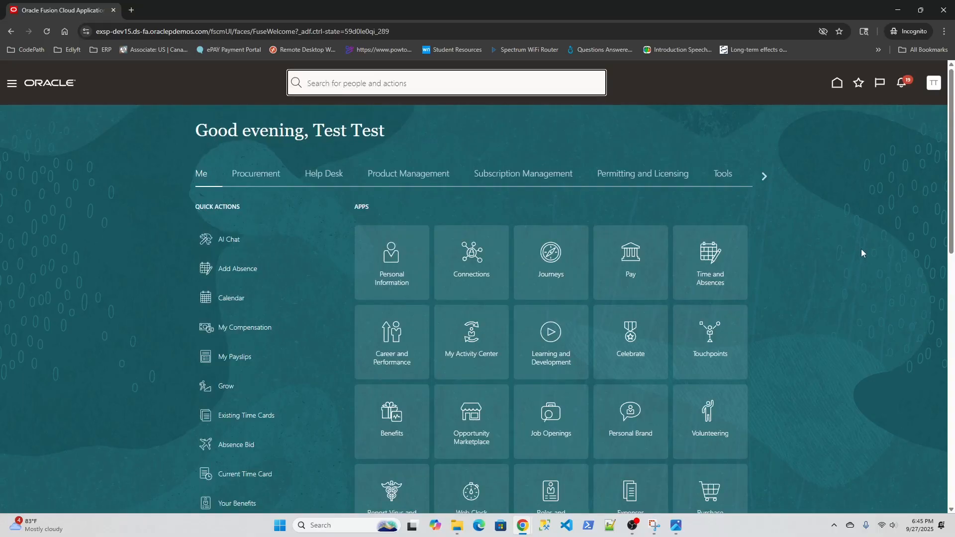
scroll(862, 257, "down", 3)
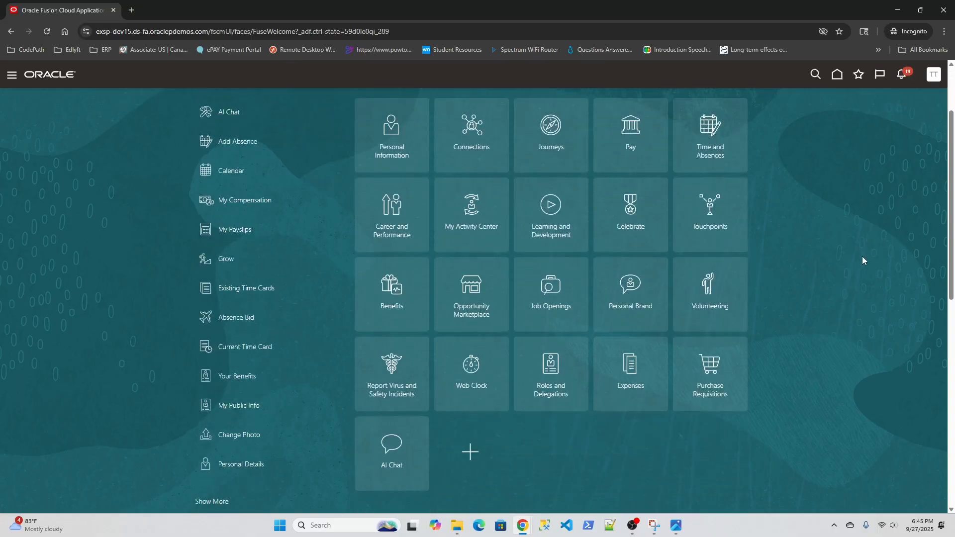
scroll(853, 292, "up", 3)
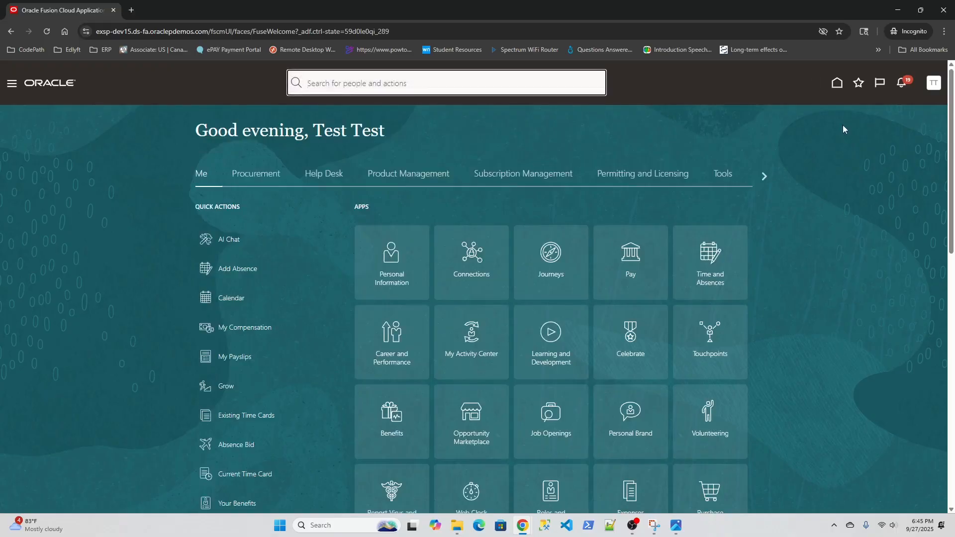
- Open the Expenses work area from the home page and try to create an expense report, closing the dialog that comes up
left_click(838, 88)
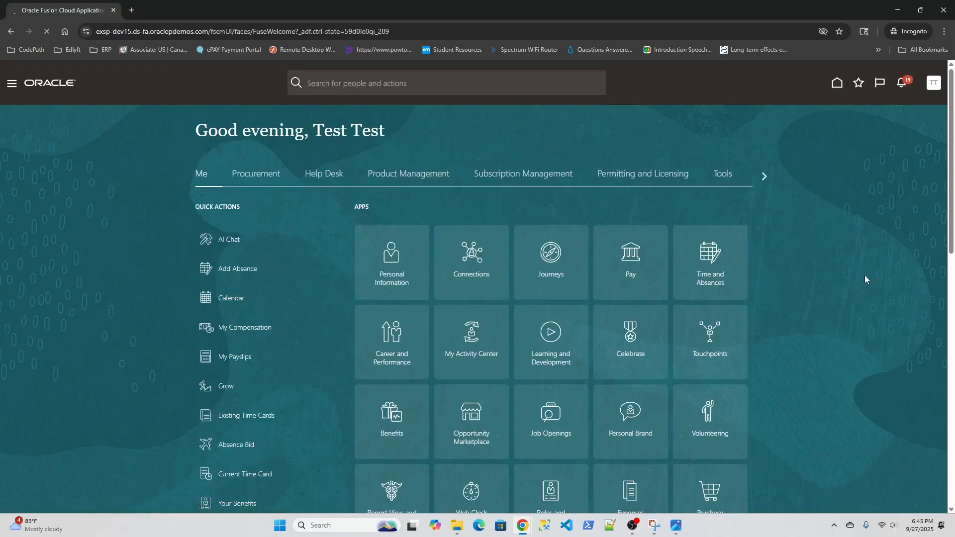
scroll(864, 276, "down", 3)
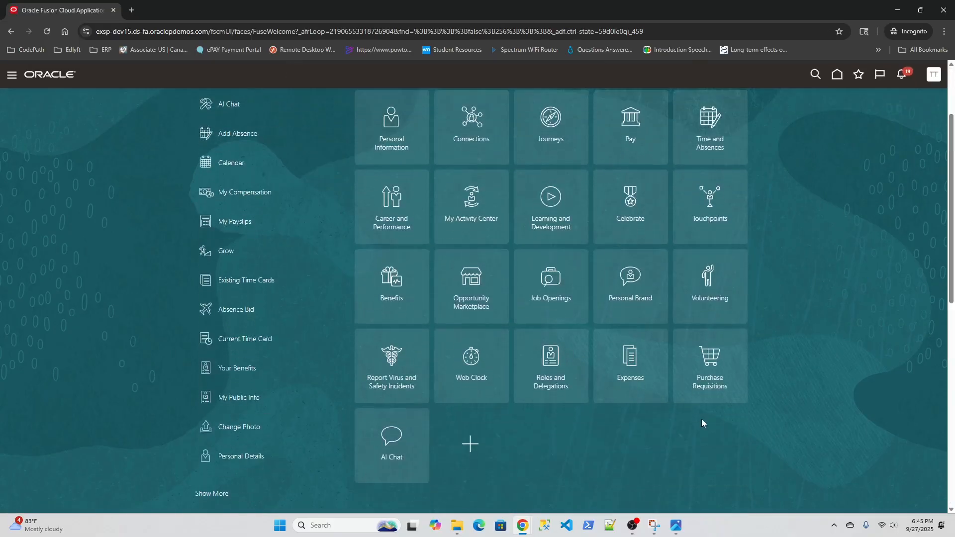
left_click(630, 359)
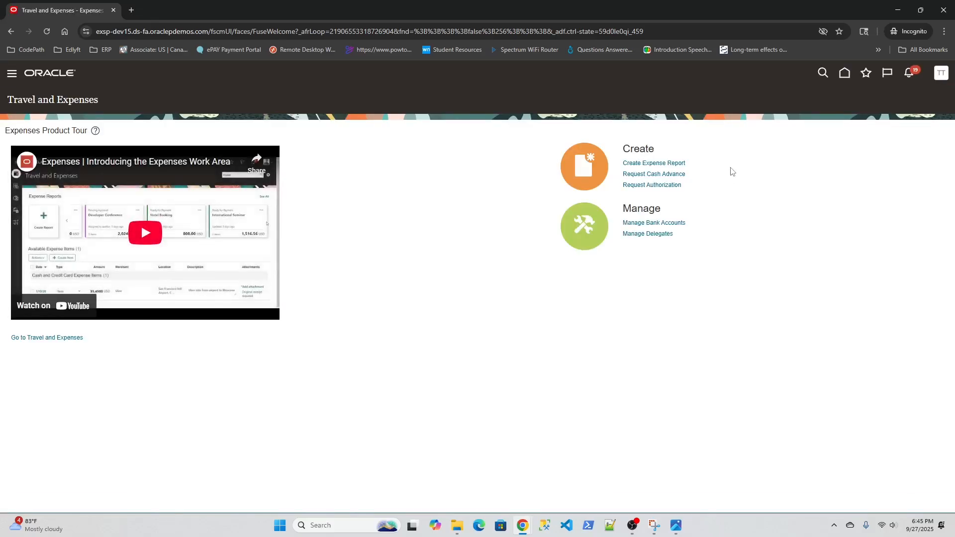
left_click(646, 163)
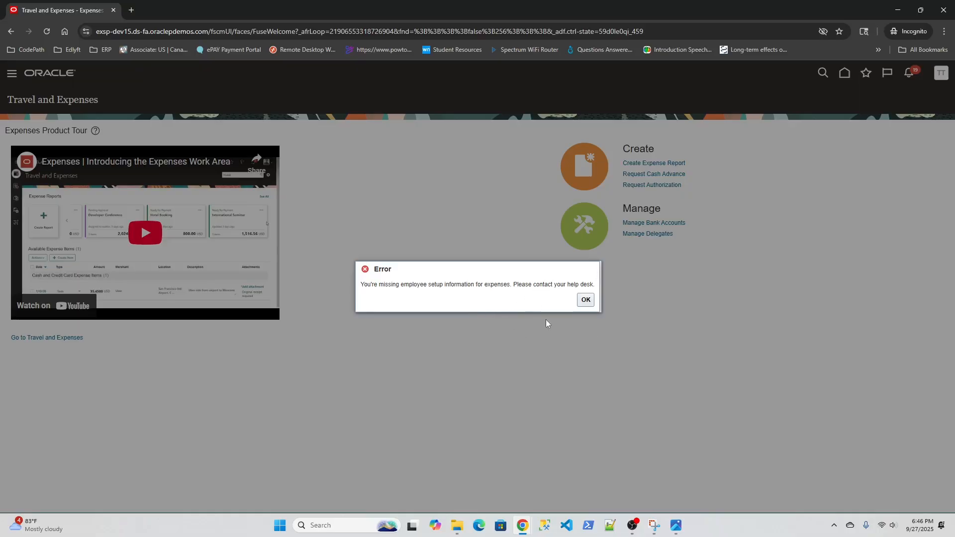
left_click(585, 300)
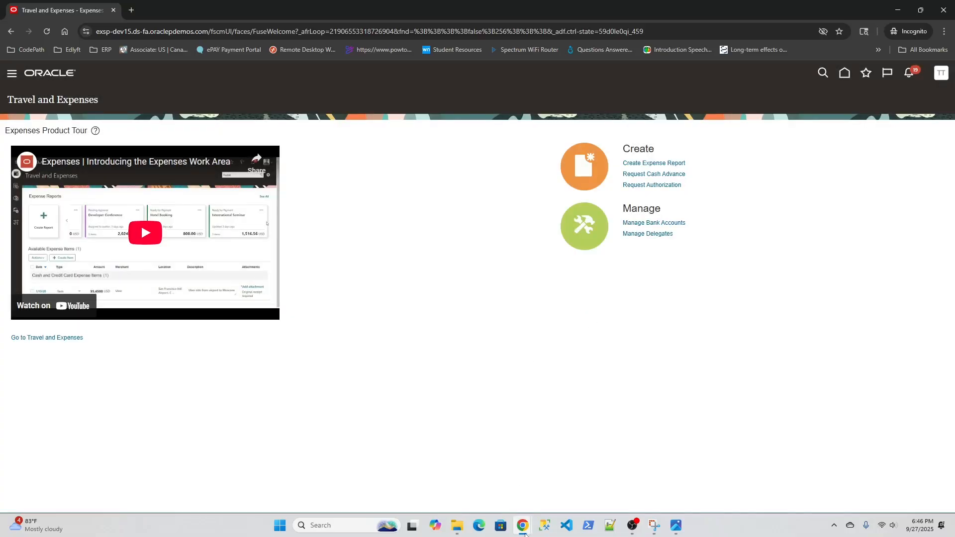
- Switch to the HCM implementation user's browser window and search Person Management for people with the name "test"
mouse_move(524, 533)
left_click(485, 476)
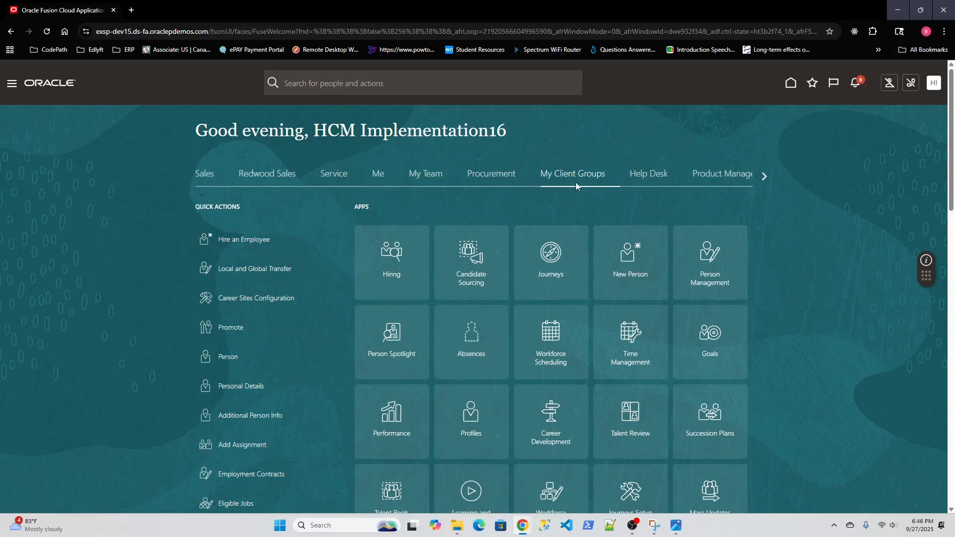
left_click(709, 257)
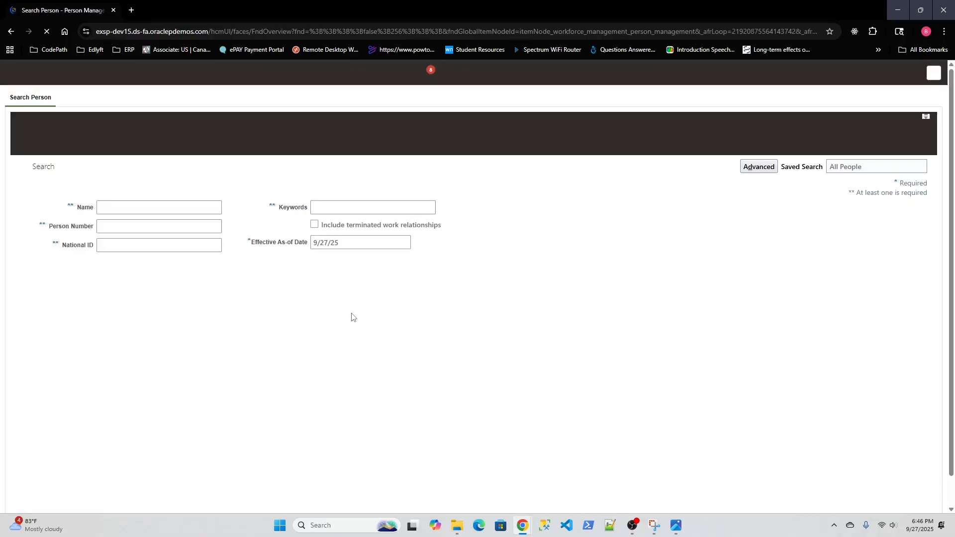
left_click(126, 205)
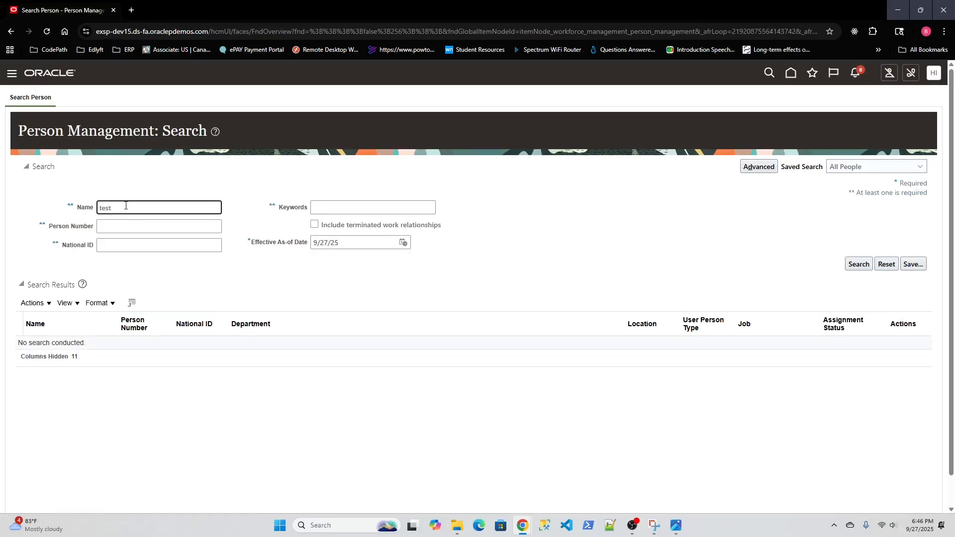
left_click(859, 265)
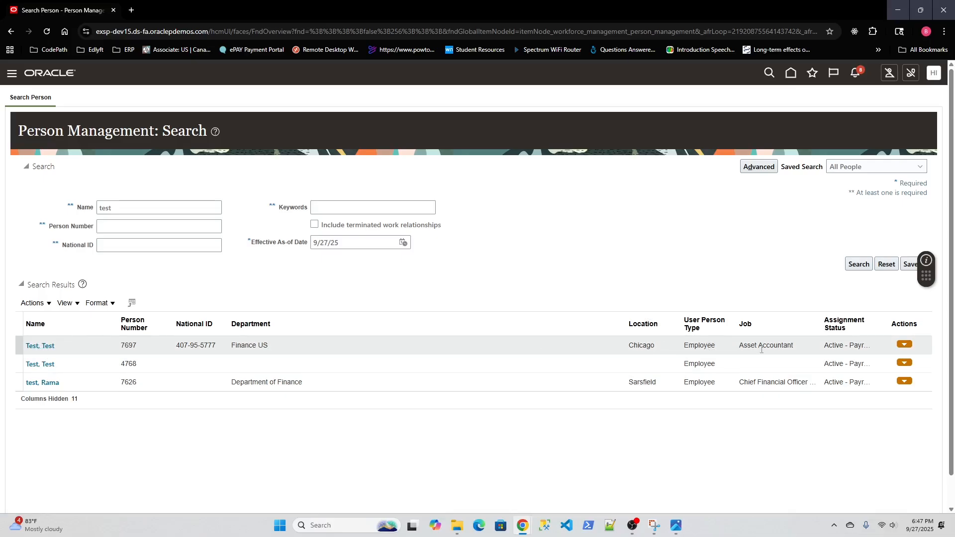
- Open the employment record of the Asset Accountant in Finance US and check its Expenses Information section
left_click(40, 347)
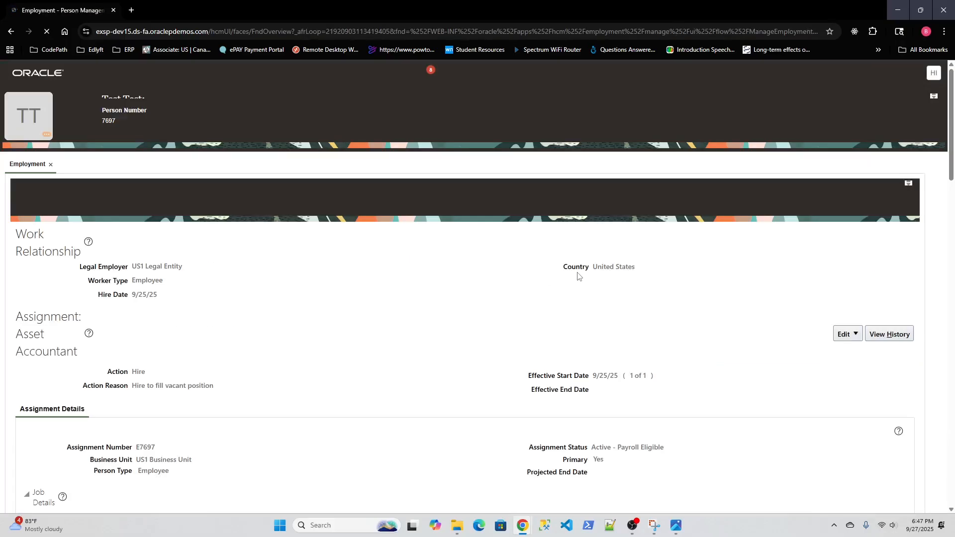
scroll(297, 316, "down", 2)
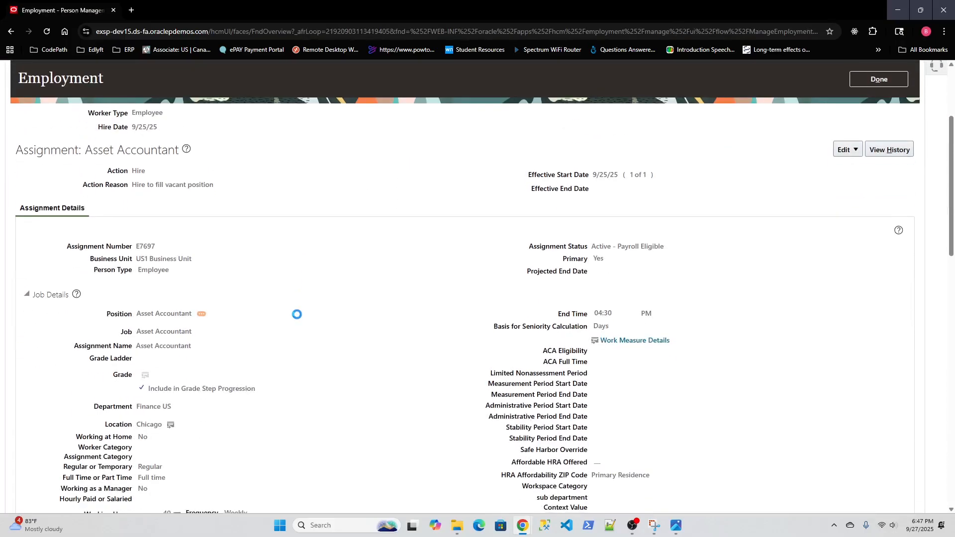
scroll(297, 319, "down", 15)
scroll(297, 318, "down", 1)
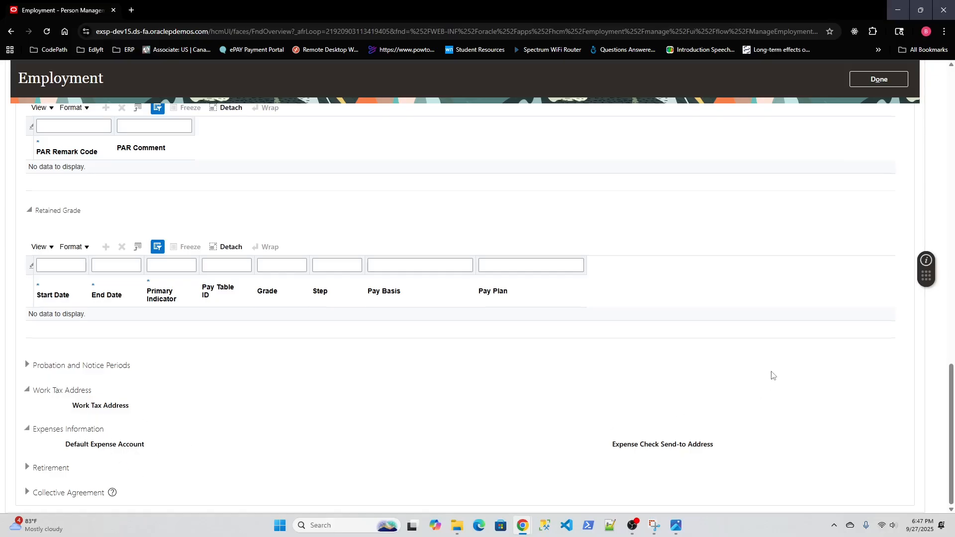
- Start an update of the Asset Accountant's employment with the action Add Assignment, leaving the action reason blank
scroll(772, 371, "up", 10)
scroll(772, 370, "up", 5)
left_click(856, 300)
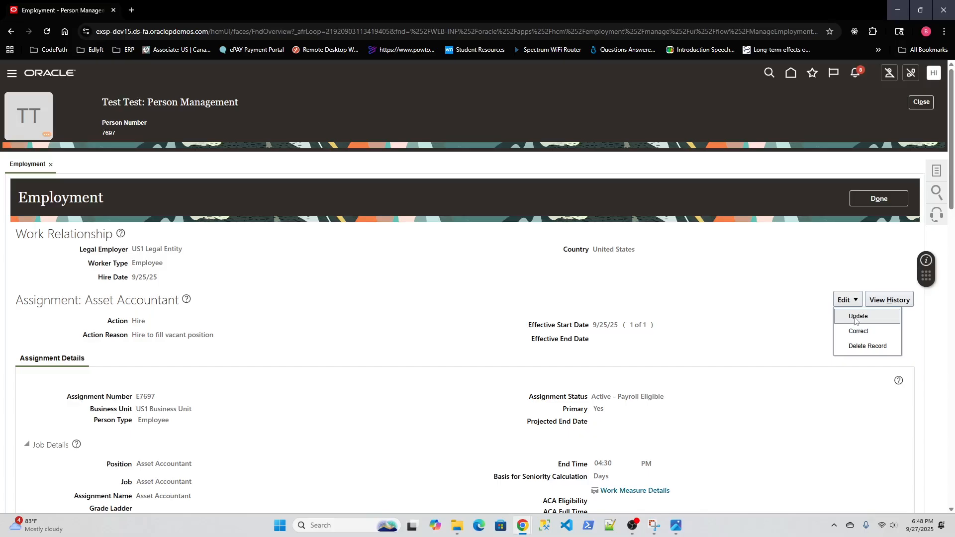
left_click(856, 316)
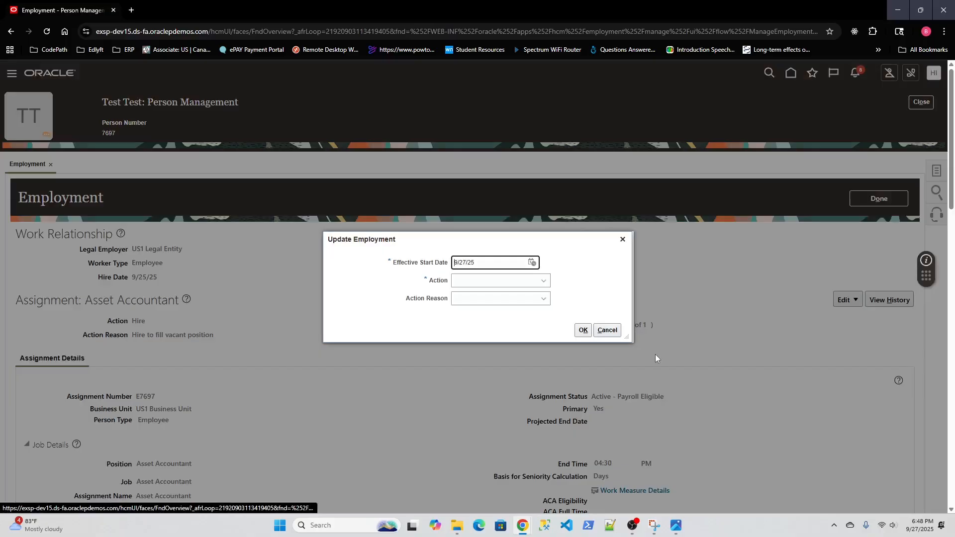
left_click(545, 280)
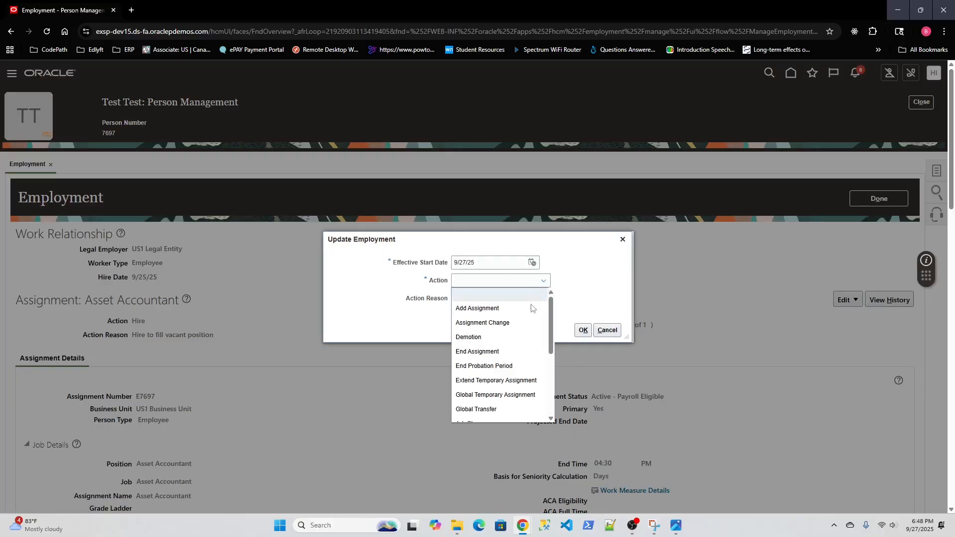
scroll(517, 332, "down", 2)
scroll(518, 332, "down", 1)
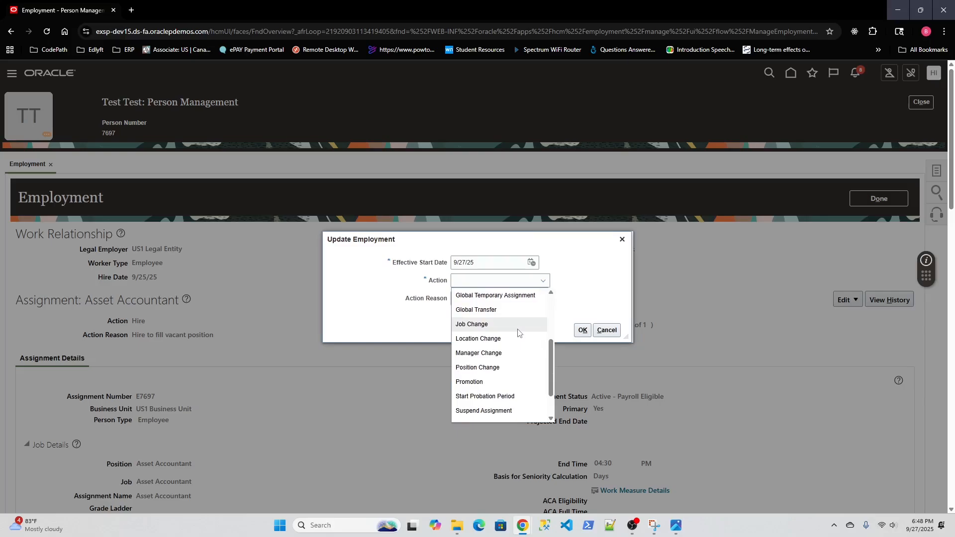
scroll(518, 332, "down", 1)
scroll(518, 332, "down", 1)
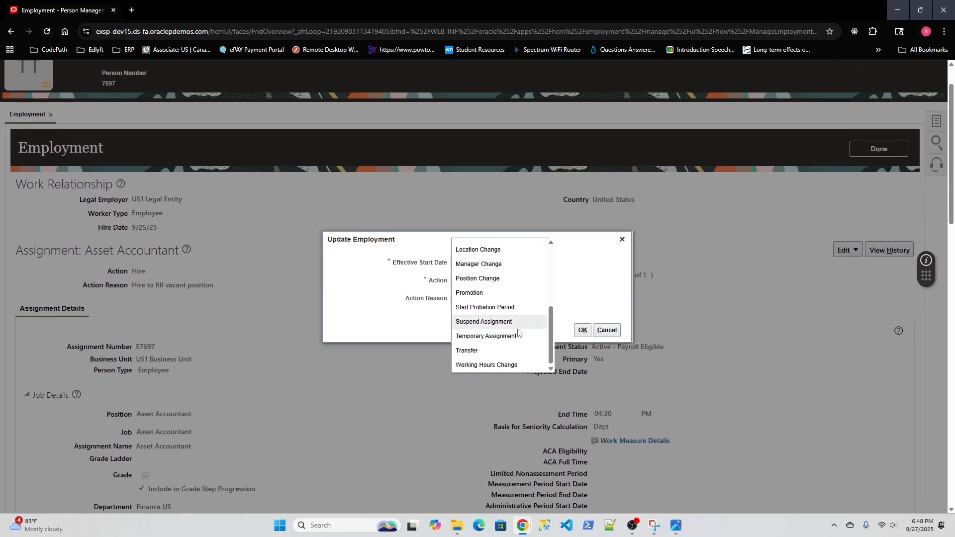
scroll(519, 338, "up", 1)
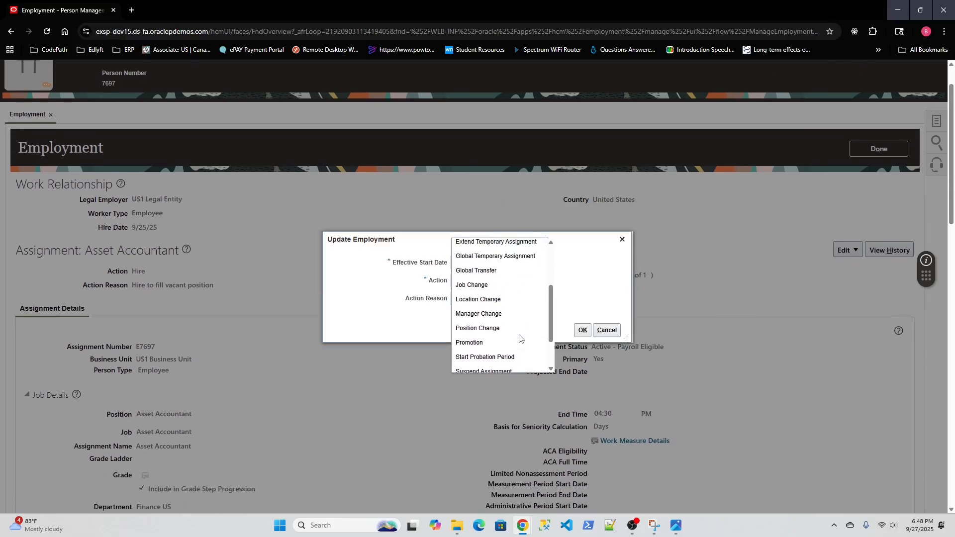
scroll(519, 337, "up", 2)
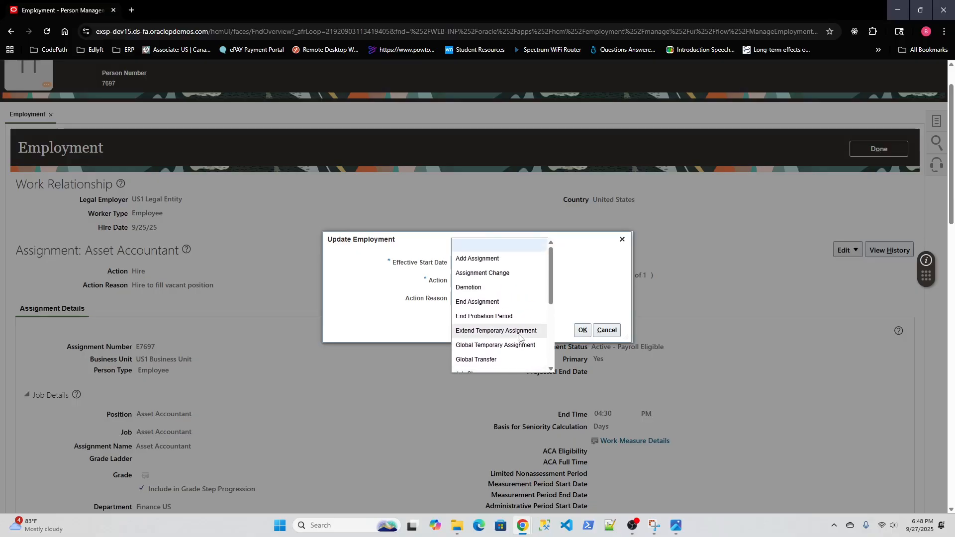
scroll(519, 337, "up", 1)
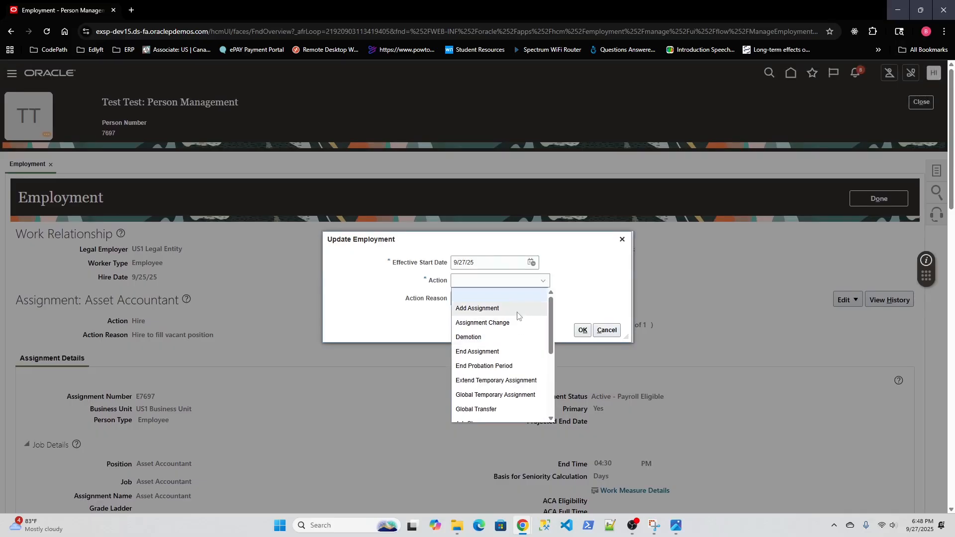
left_click(519, 310)
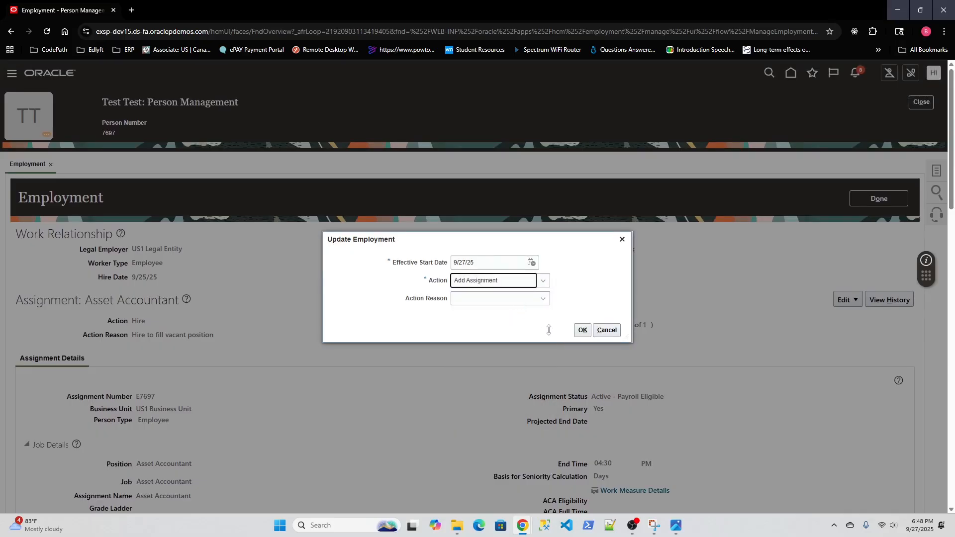
left_click(582, 331)
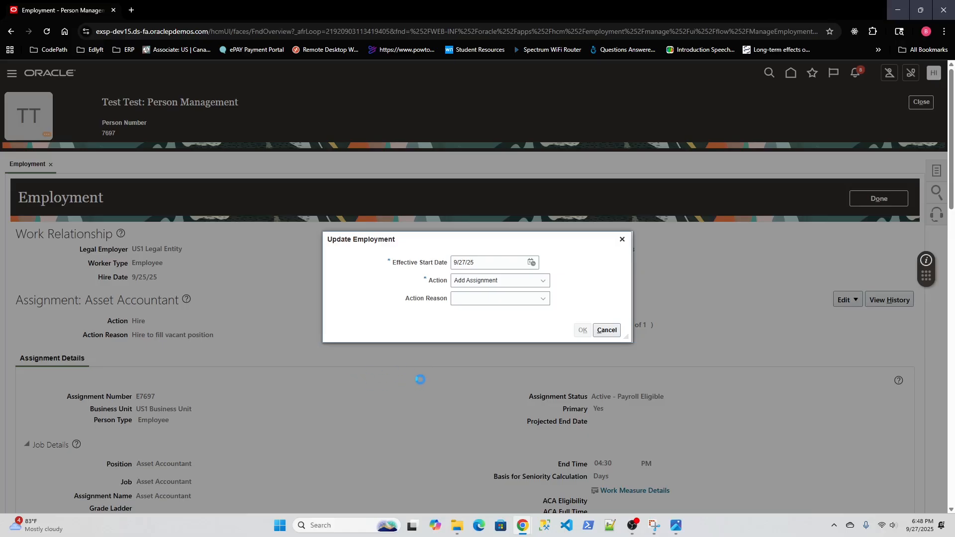
- Look through the new assignment's Employment Information page for an expenses section with a default expense account field
scroll(476, 368, "down", 5)
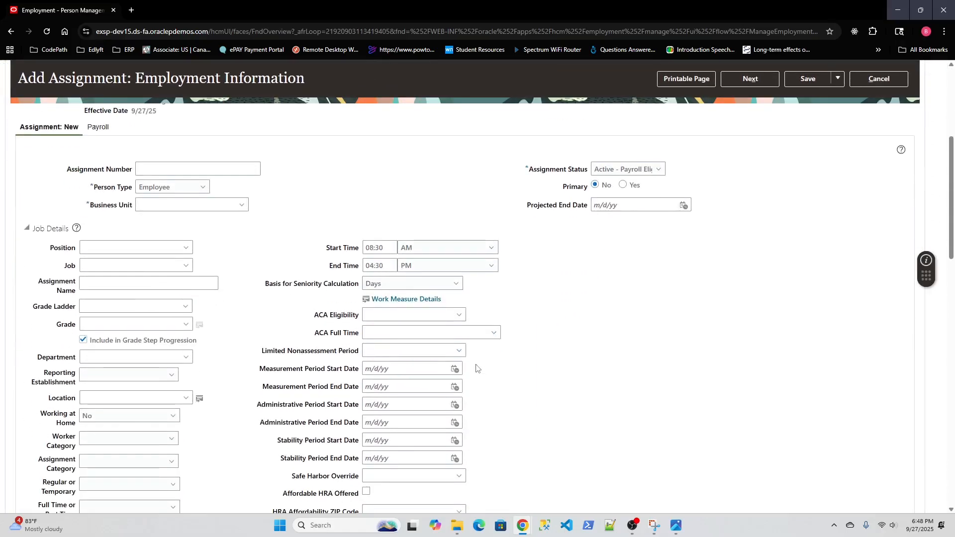
scroll(476, 368, "down", 20)
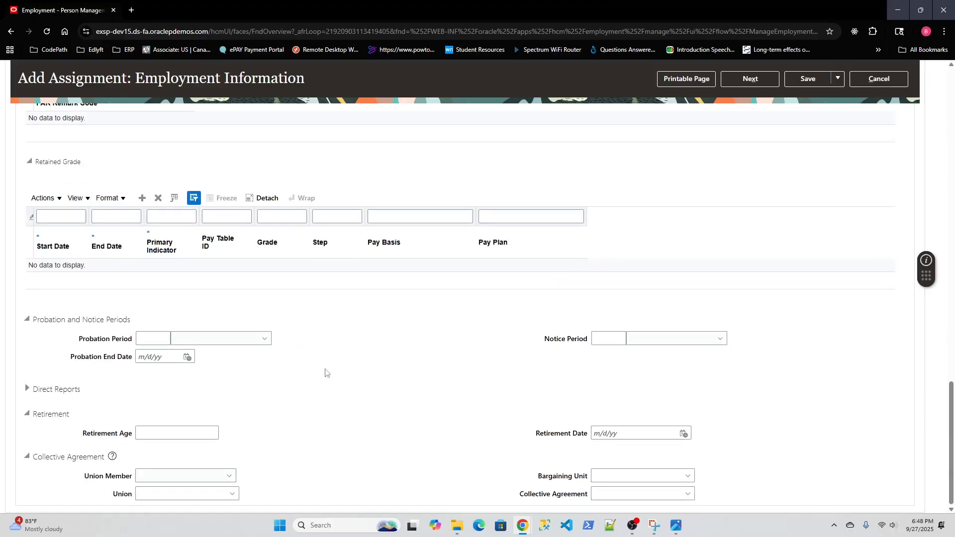
scroll(402, 383, "up", 2)
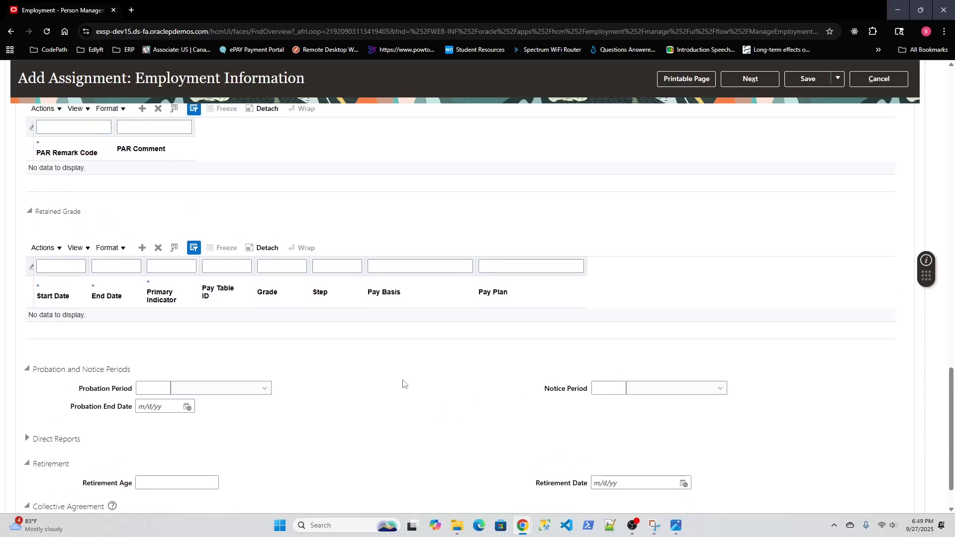
scroll(403, 382, "up", 3)
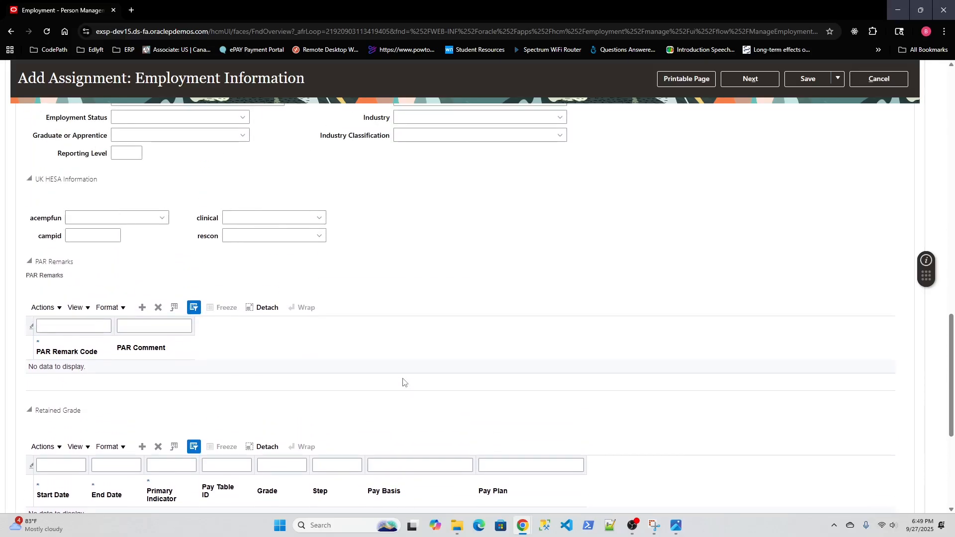
scroll(403, 382, "up", 4)
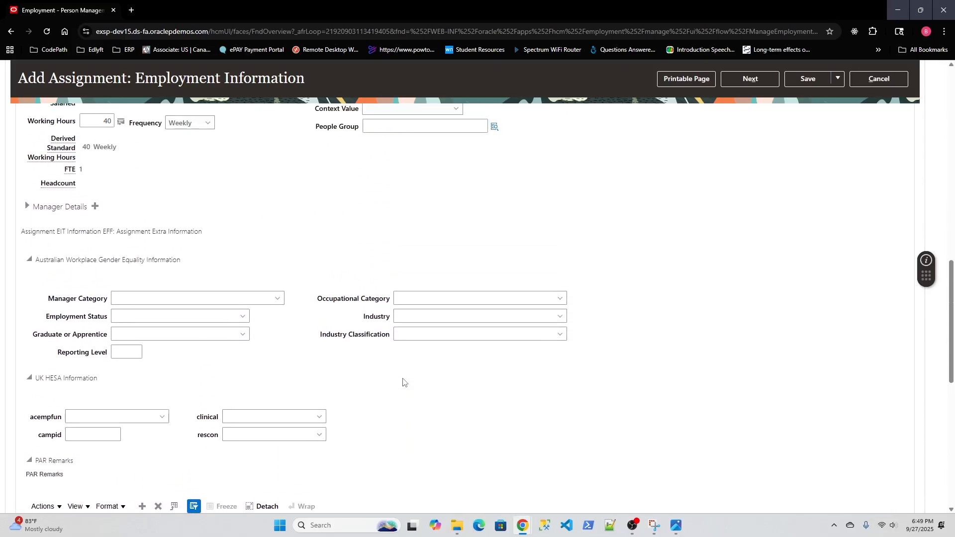
scroll(403, 382, "up", 7)
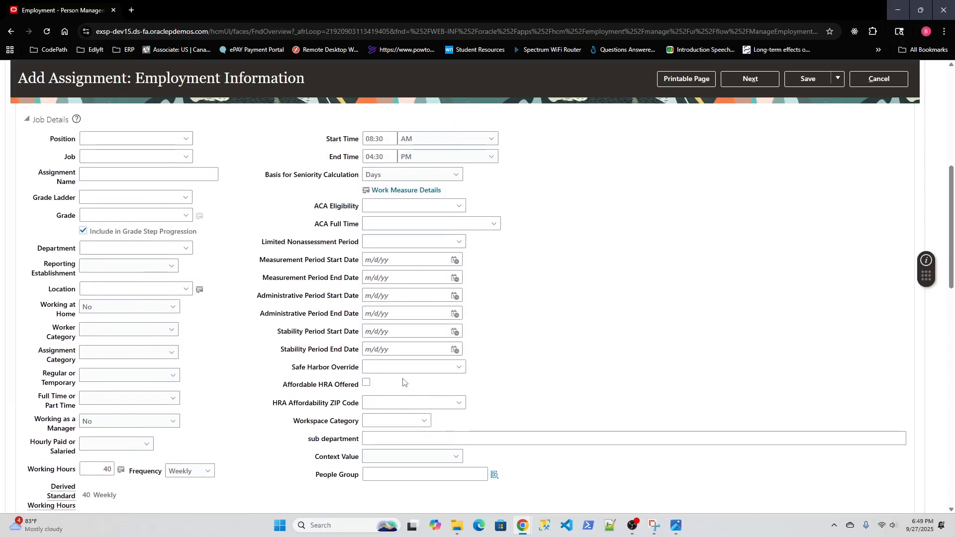
scroll(403, 382, "up", 5)
scroll(403, 382, "up", 1)
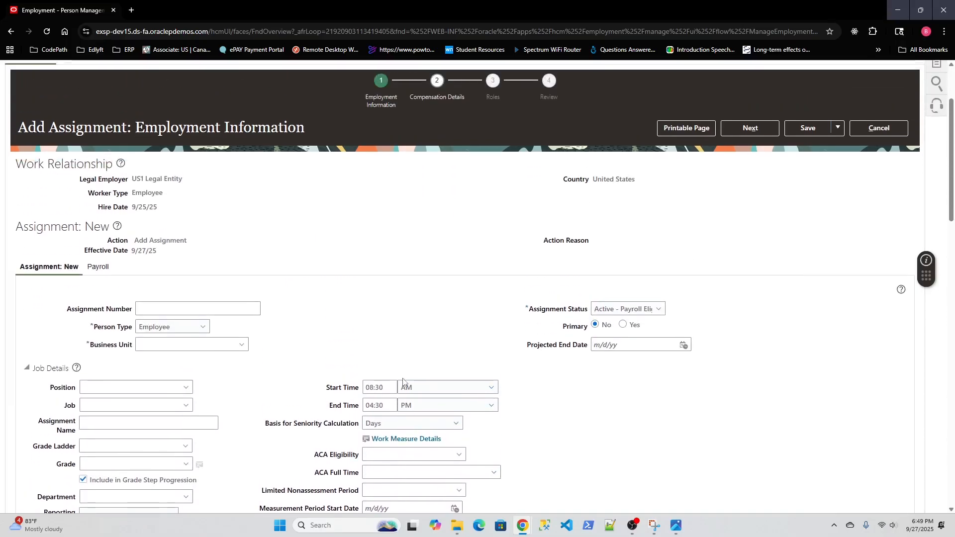
scroll(403, 382, "down", 15)
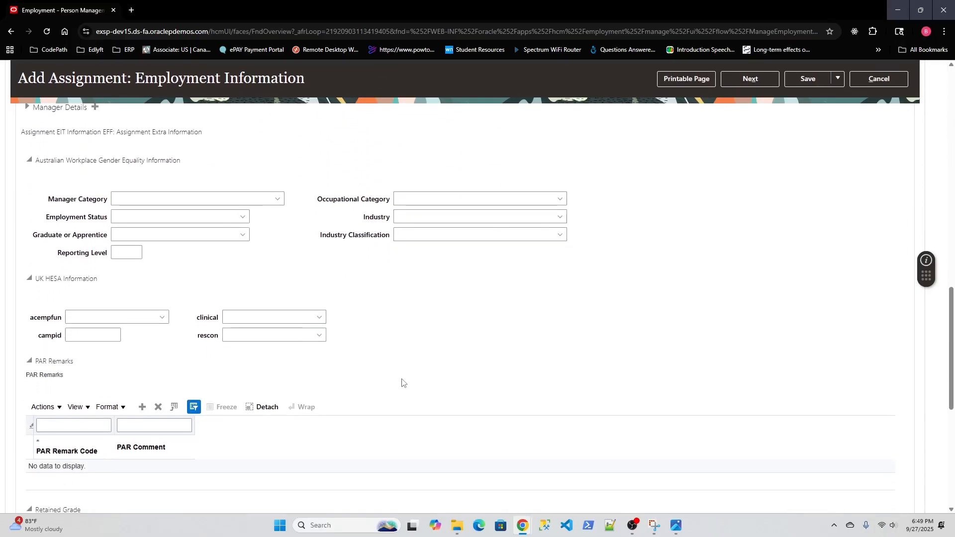
scroll(402, 382, "up", 2)
scroll(402, 382, "down", 2)
scroll(403, 382, "down", 5)
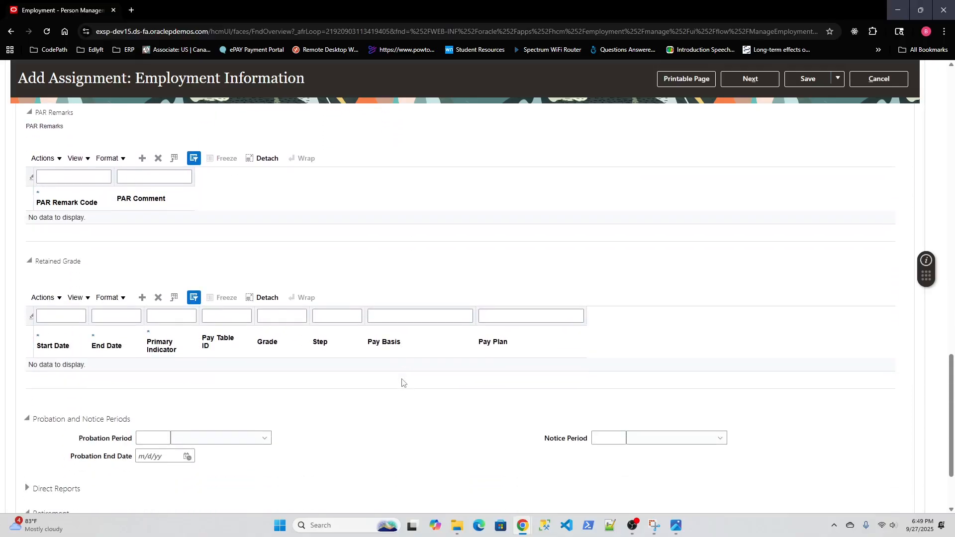
- Check the remaining sections of the new assignment for expense fields, then cancel the Add Assignment update
scroll(403, 381, "down", 2)
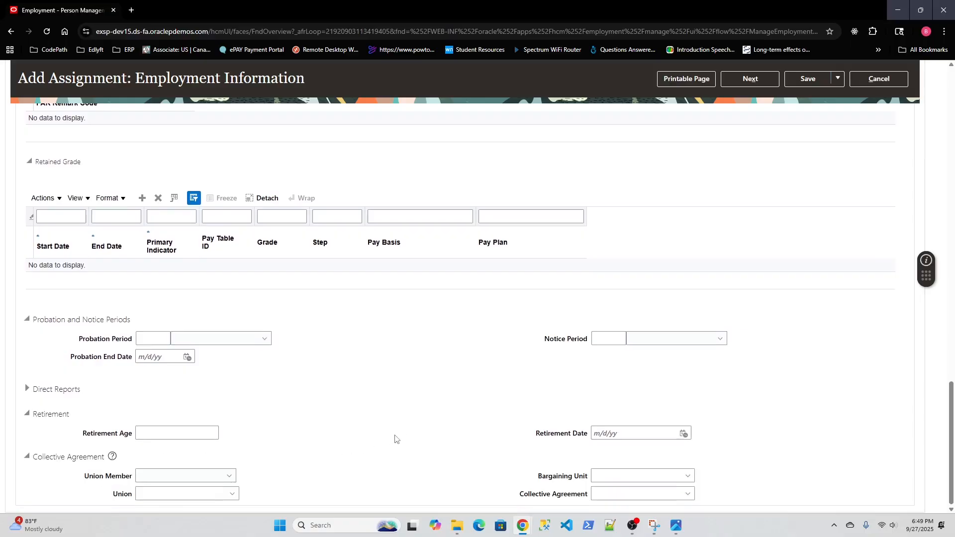
scroll(412, 423, "up", 3)
scroll(411, 423, "up", 15)
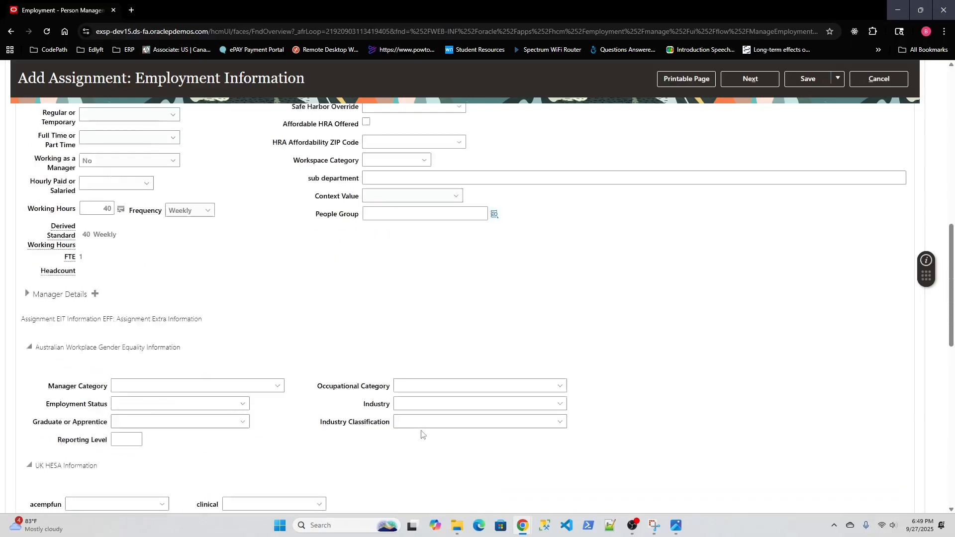
left_click(878, 237)
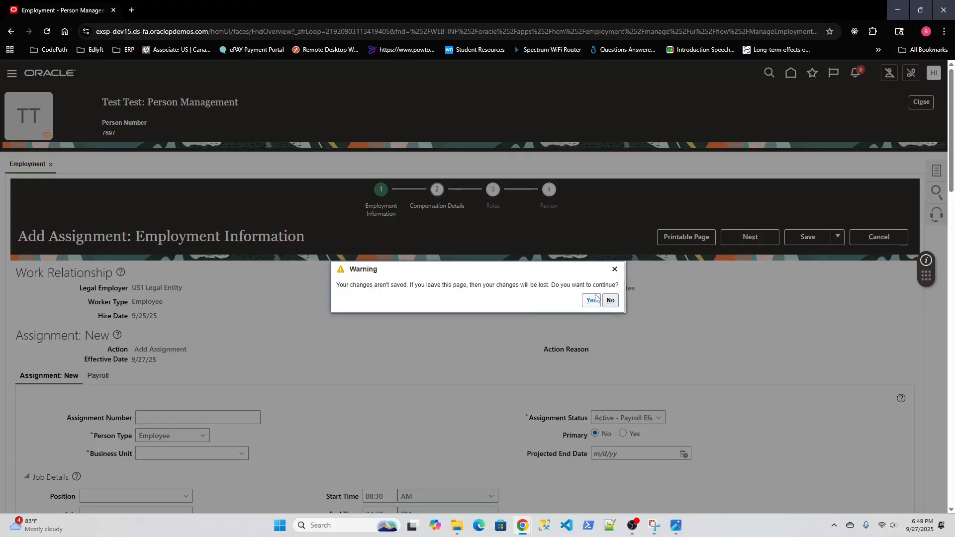
left_click(591, 300)
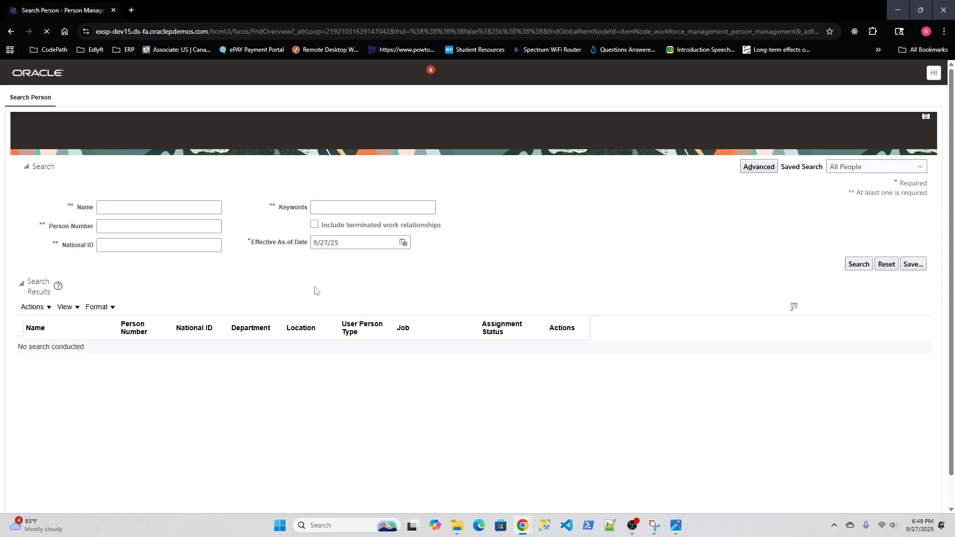
- Search Person Management for the name "test" and open the employment record of the Asset Accountant in Finance US
left_click(137, 209)
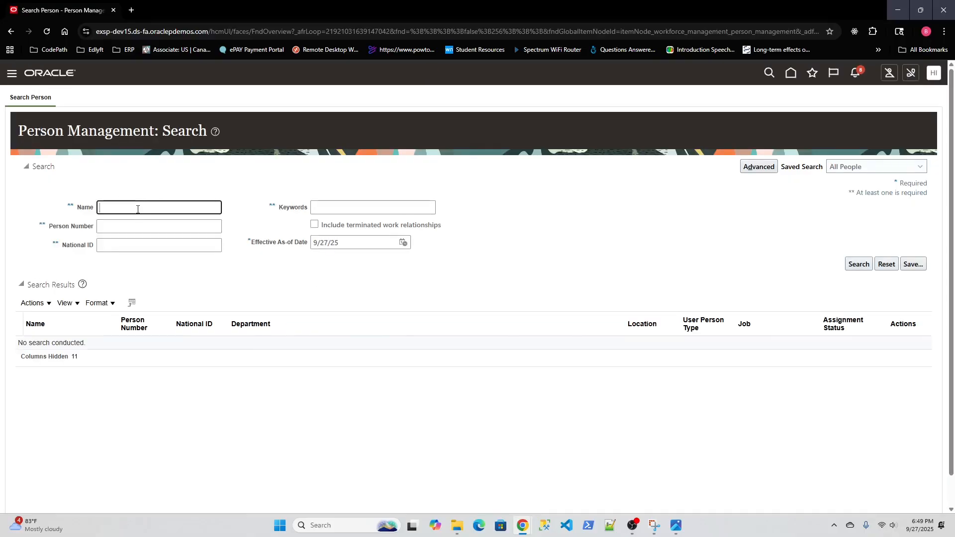
type("test")
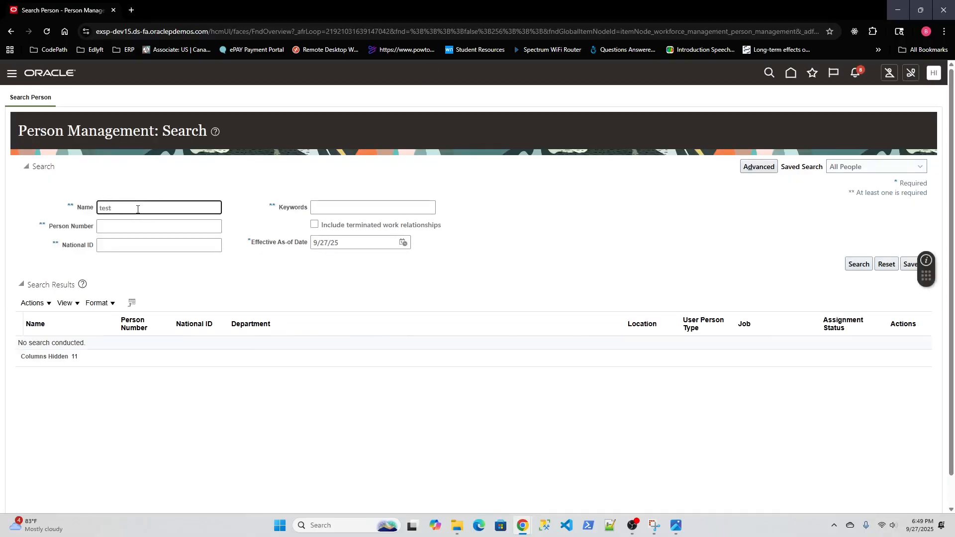
key("Return")
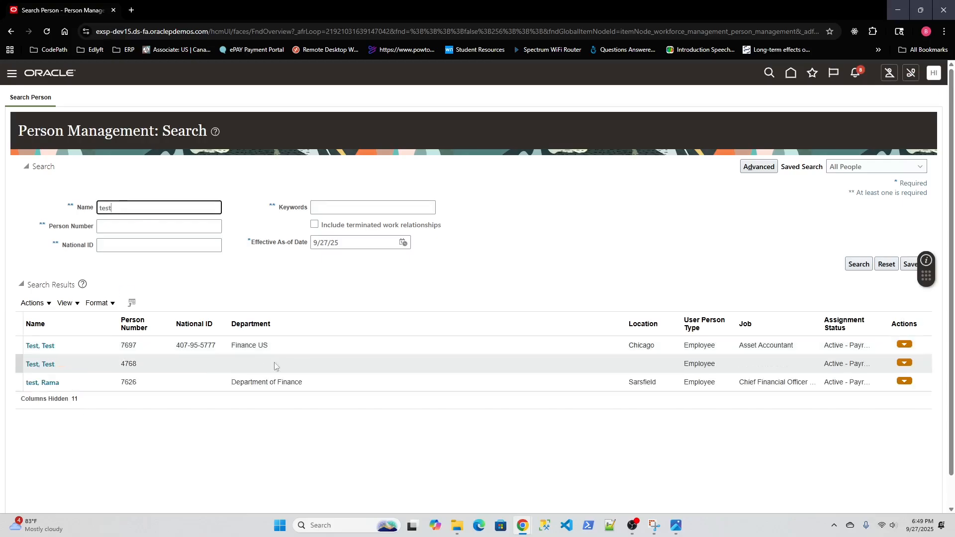
left_click(40, 345)
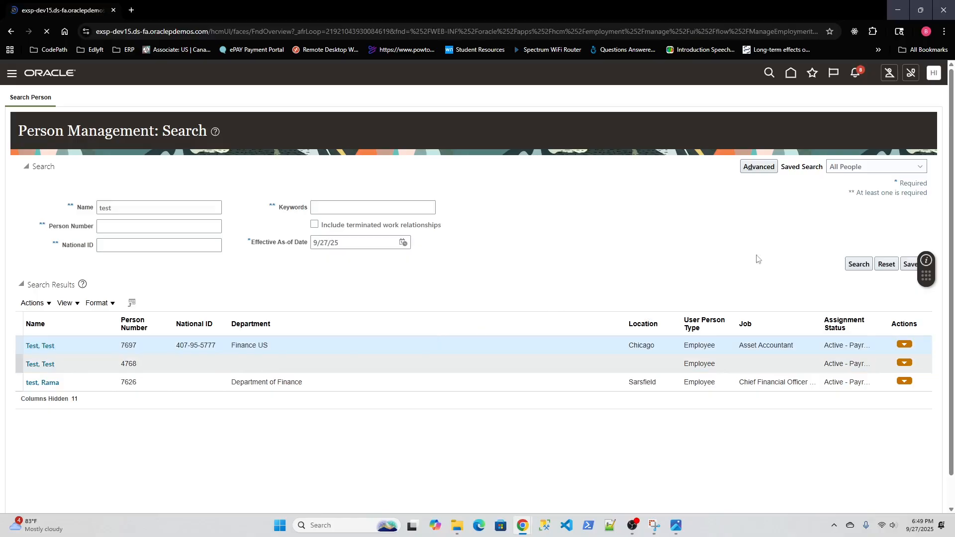
- Start a correction of the Asset Accountant's employment with action Hire and action reason Hire to fill vacant position
left_click(847, 250)
left_click(860, 282)
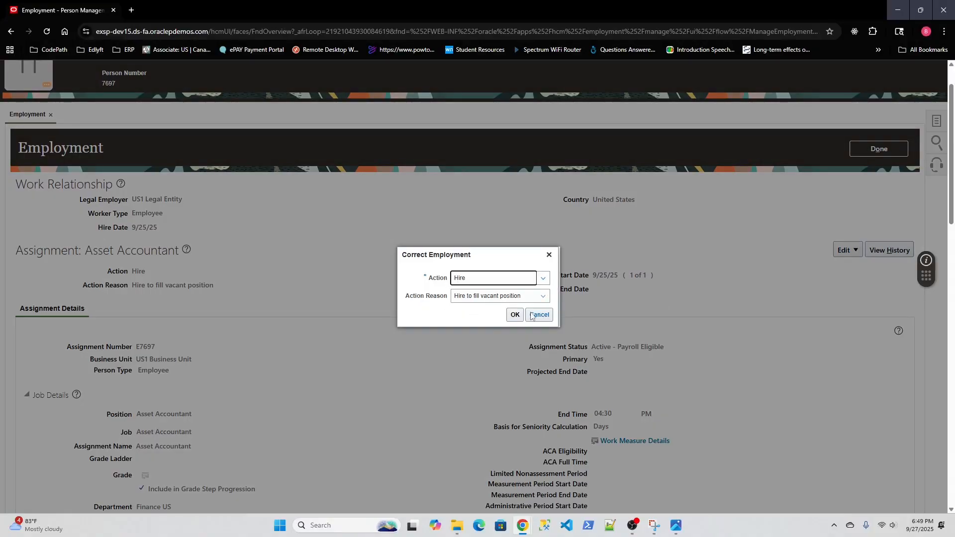
left_click(541, 296)
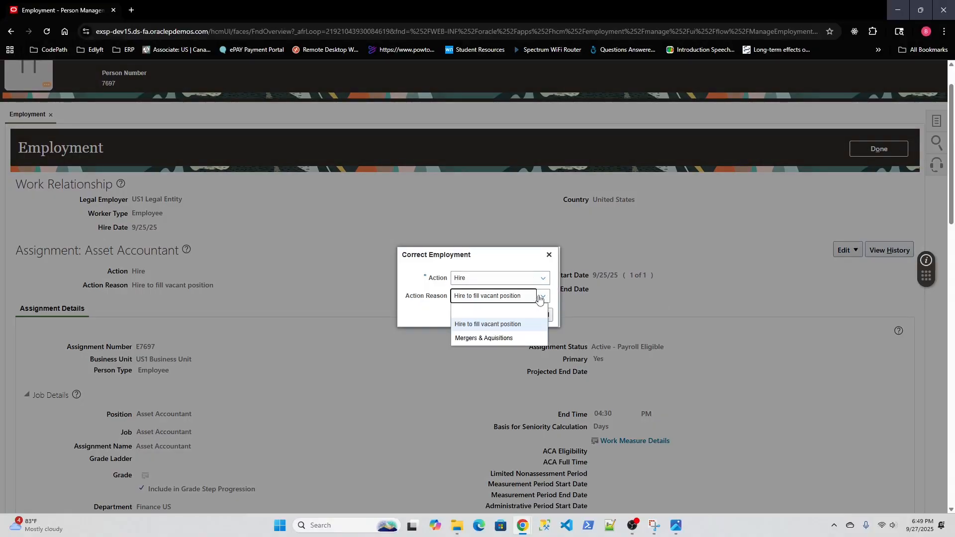
left_click(542, 297)
left_click(517, 279)
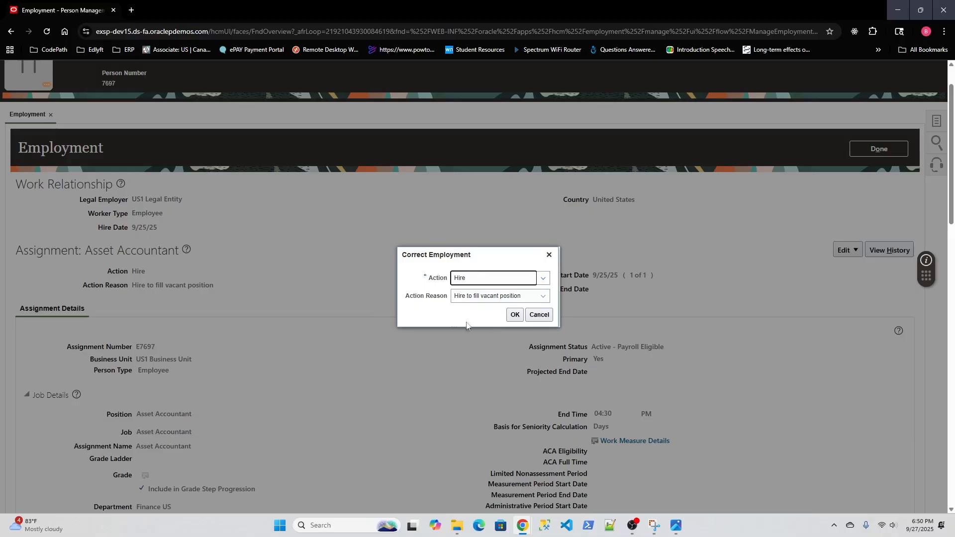
left_click(515, 315)
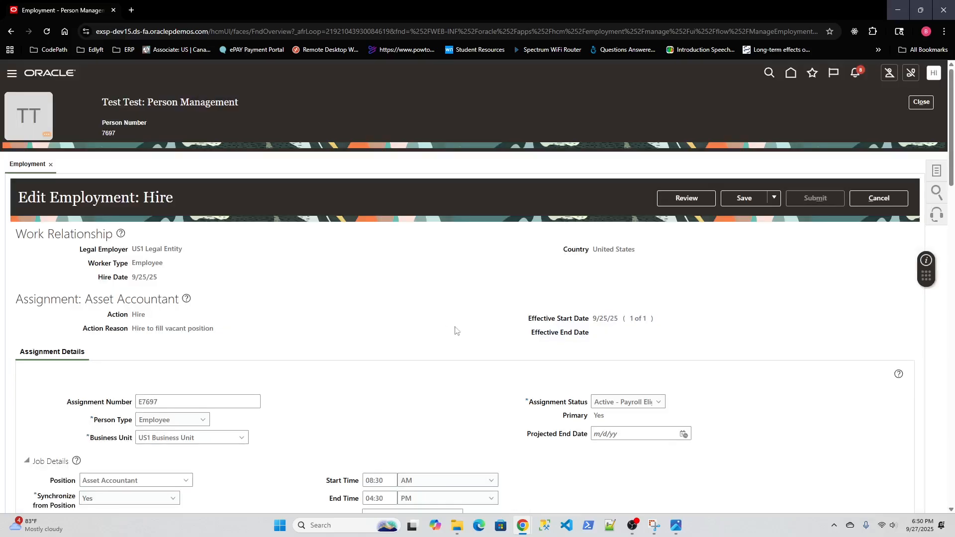
- Open the segment selection for the Default Expense Account under Expenses Information
scroll(468, 326, "down", 10)
scroll(467, 326, "down", 15)
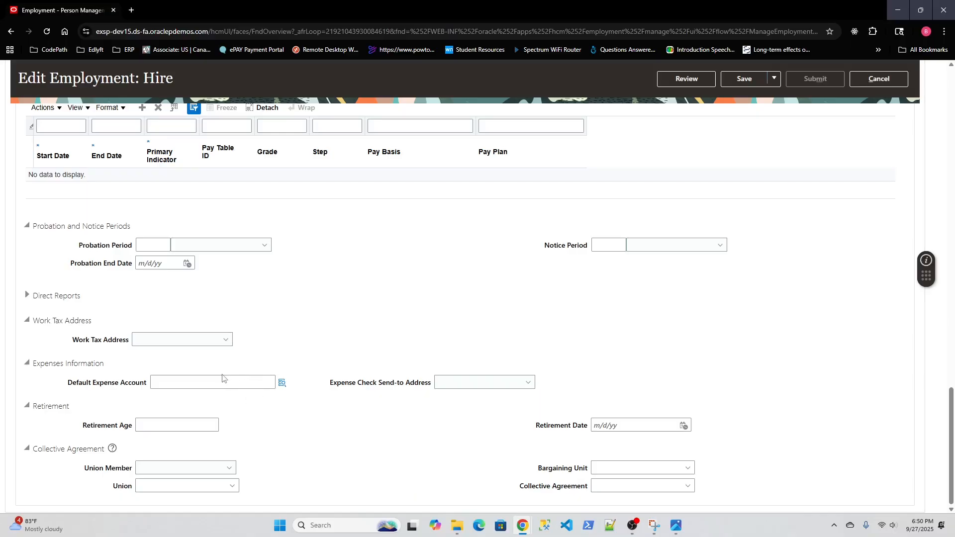
left_click(282, 384)
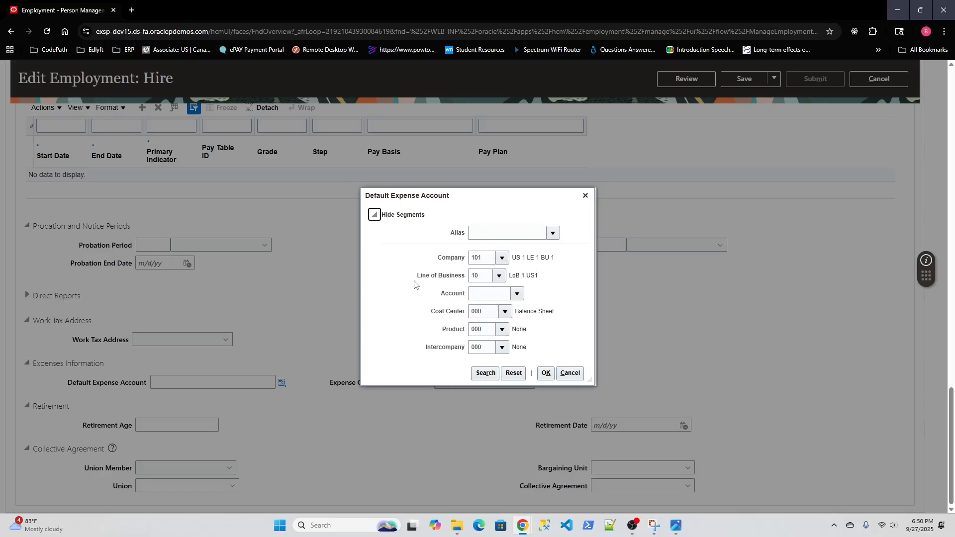
- Set the default expense account's Account segment to 11101 USBNK Checking Account and its Cost Center to 121 US Operations
left_click(494, 293)
left_click(518, 293)
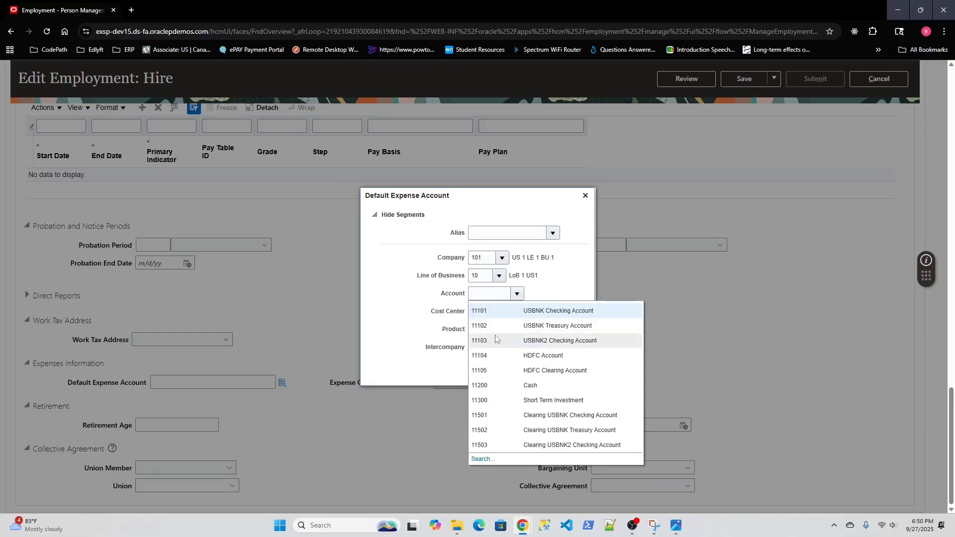
left_click(483, 311)
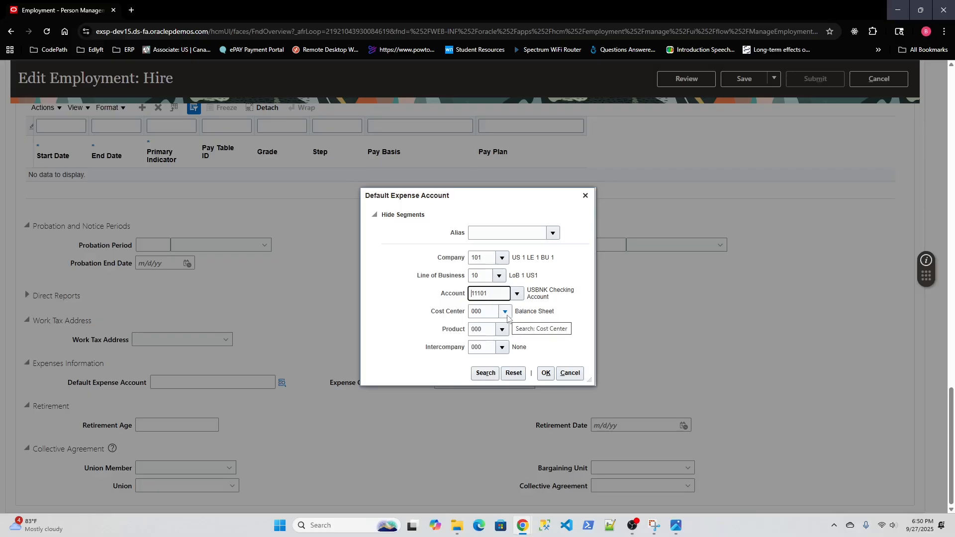
left_click(505, 313)
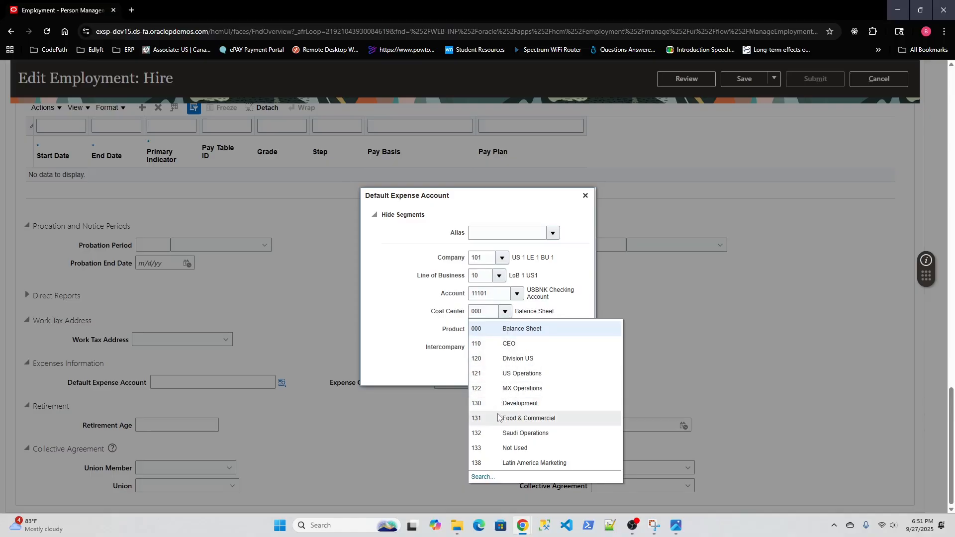
left_click(496, 374)
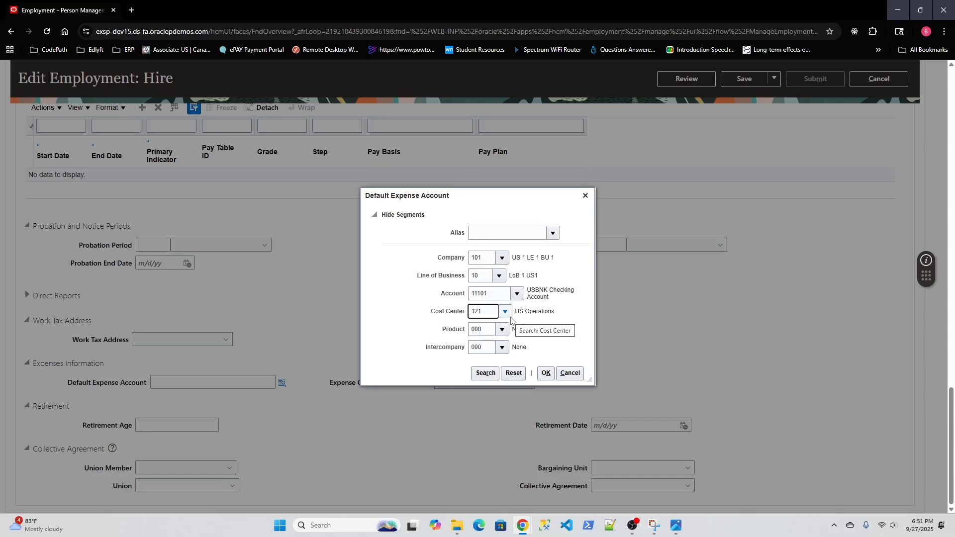
- Fill the default expense account from the alias SF Cars, set Cost Center to 121 US Operations, and accept the combination
left_click(551, 232)
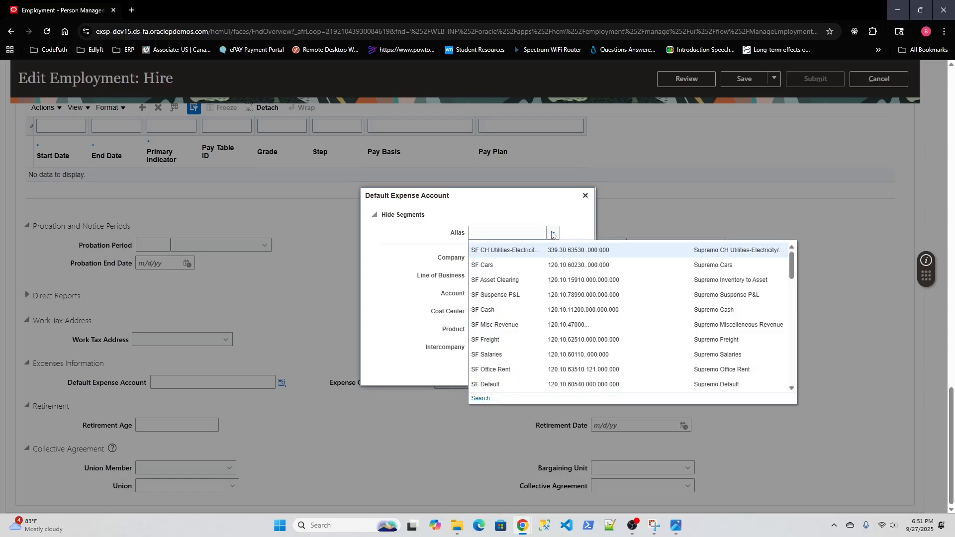
left_click(502, 266)
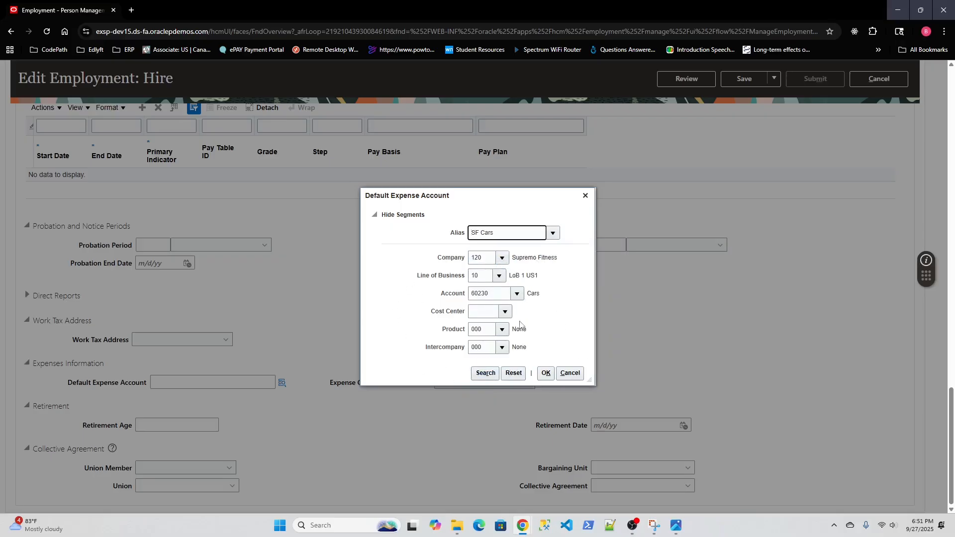
left_click(504, 311)
left_click(492, 332)
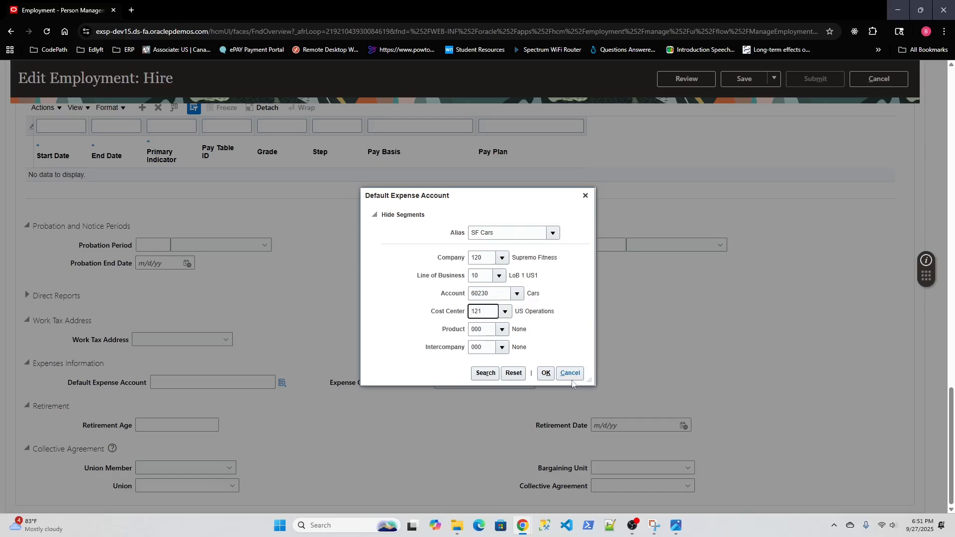
left_click(516, 298)
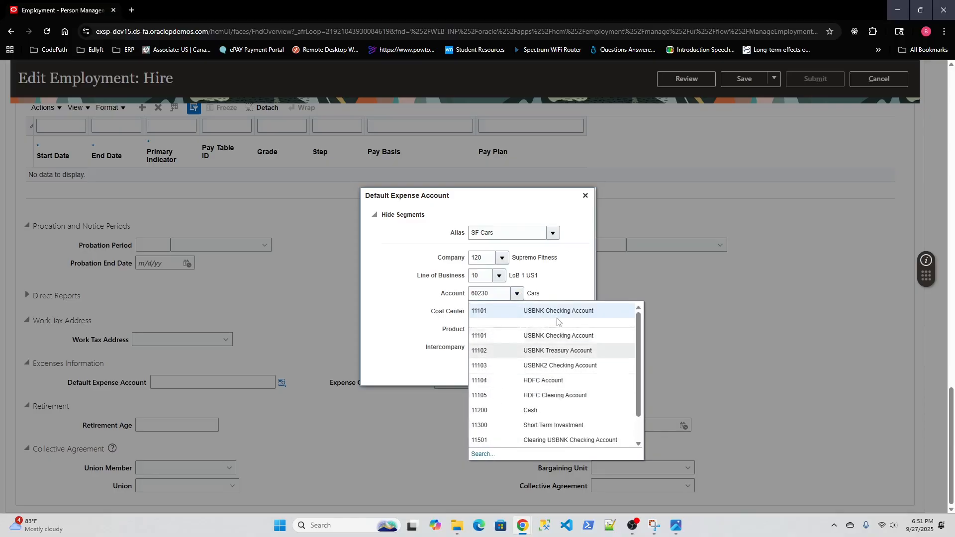
left_click(560, 292)
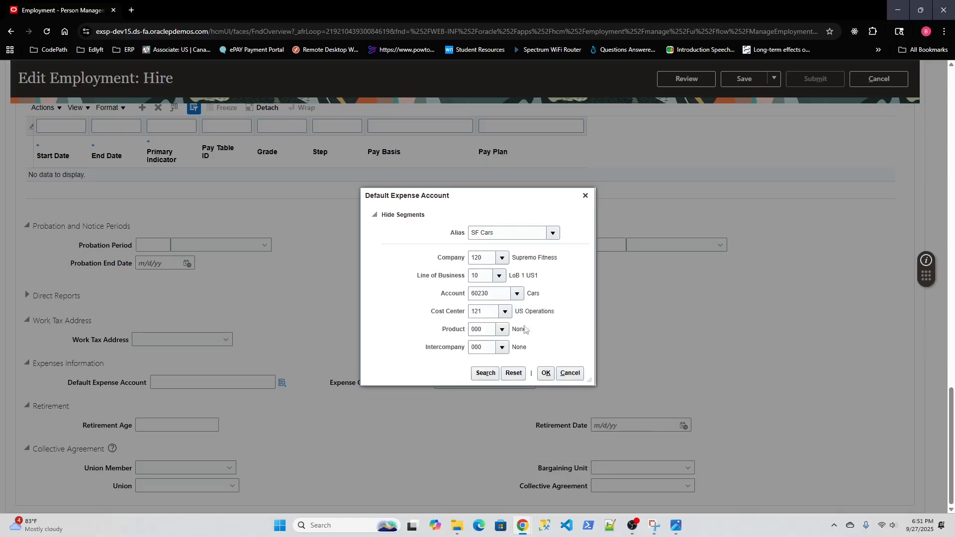
left_click(545, 372)
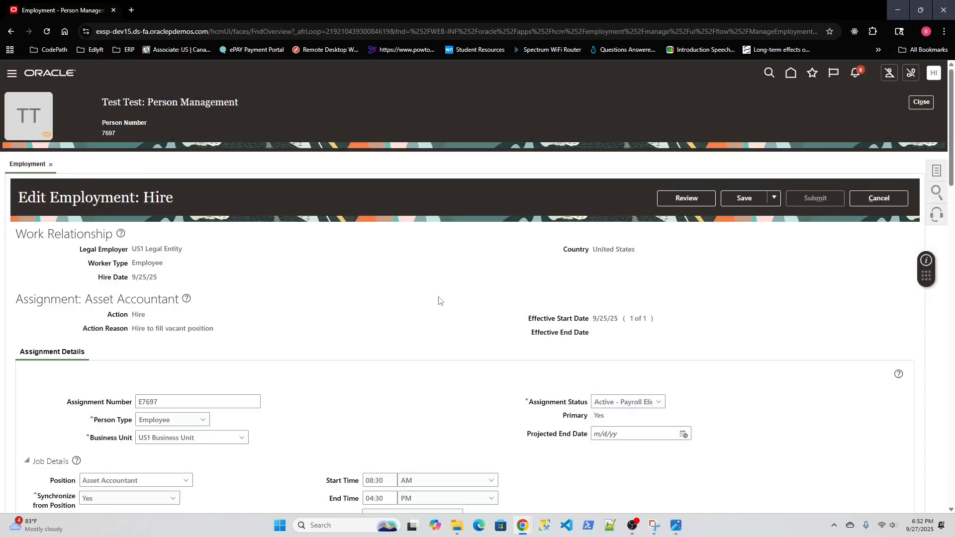
- Check the Default Expense Account under Expenses Information and save the employment correction
scroll(439, 300, "down", 20)
scroll(438, 300, "down", 6)
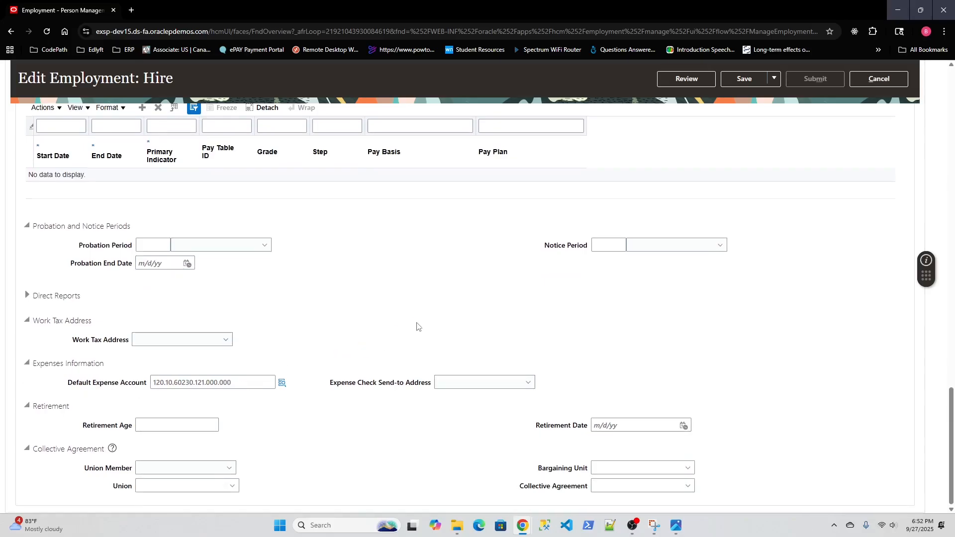
scroll(418, 326, "up", 15)
left_click(756, 82)
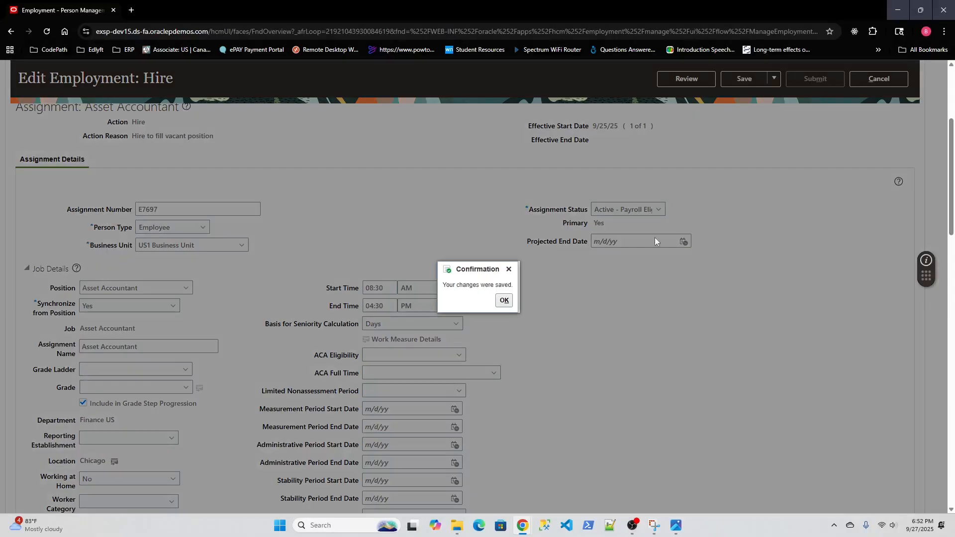
left_click(504, 302)
scroll(818, 159, "up", 4)
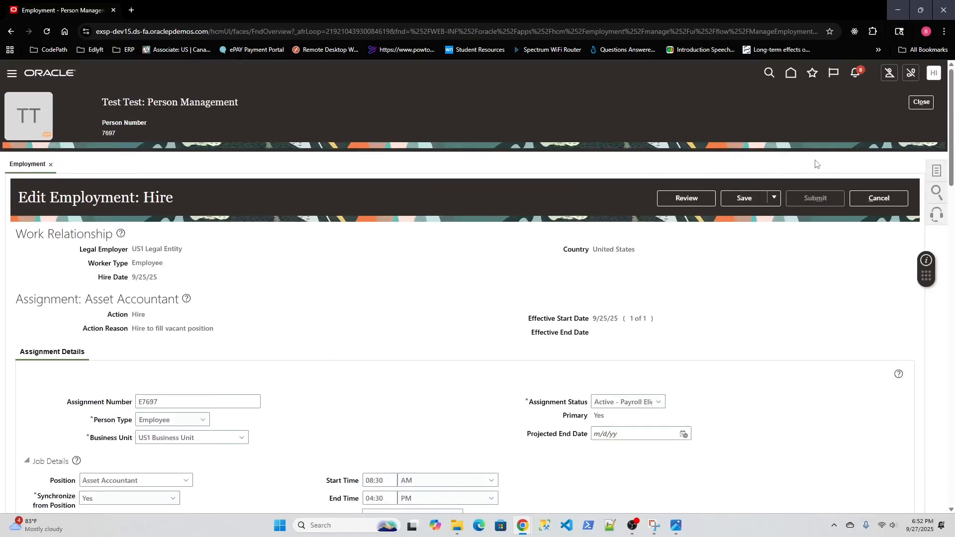
- Review the employment correction and submit it
left_click(687, 198)
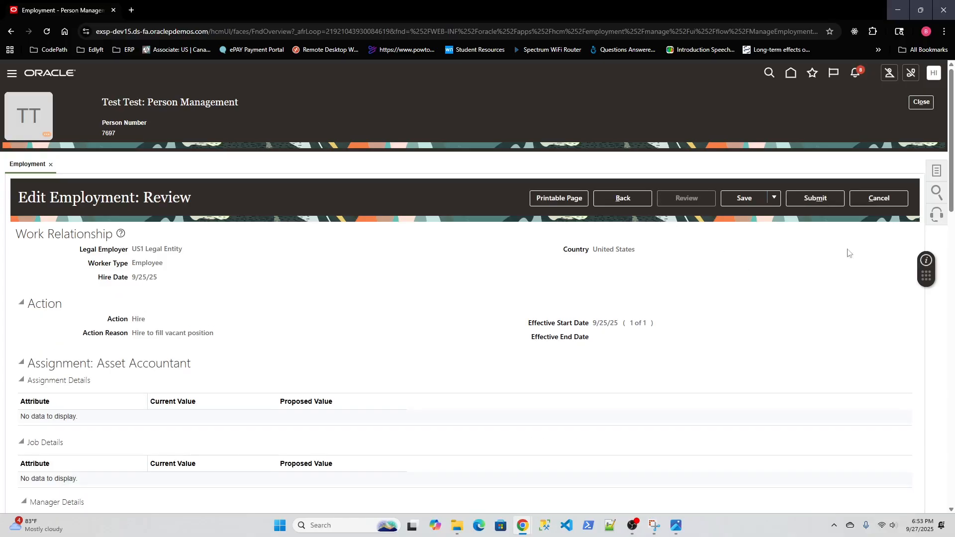
left_click(820, 201)
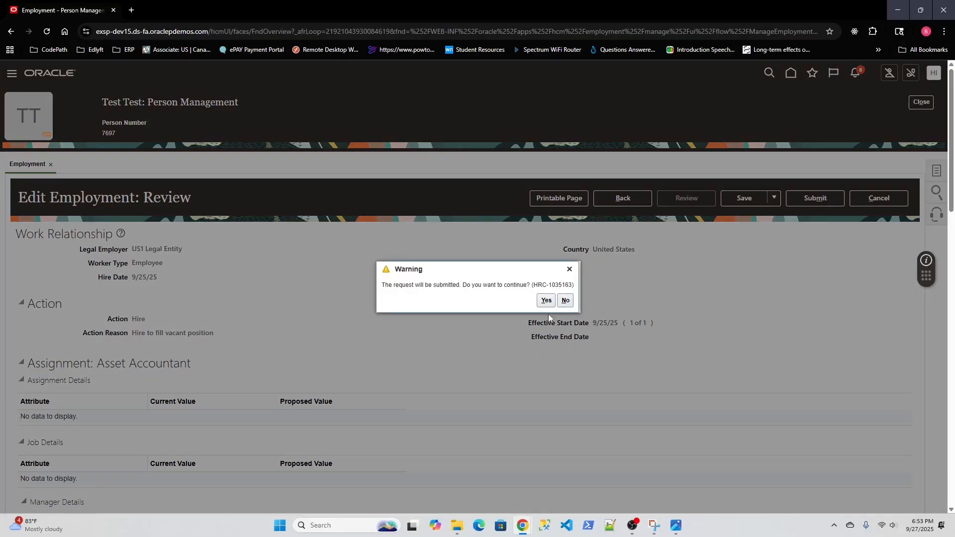
left_click(546, 300)
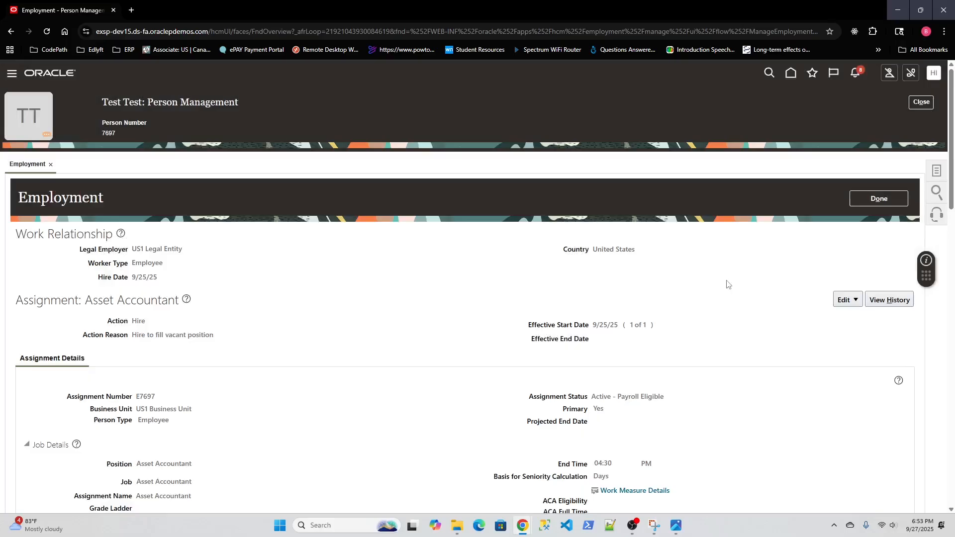
- Switch to the test employee's incognito browser window and sign out of that session from the home page
left_click(900, 9)
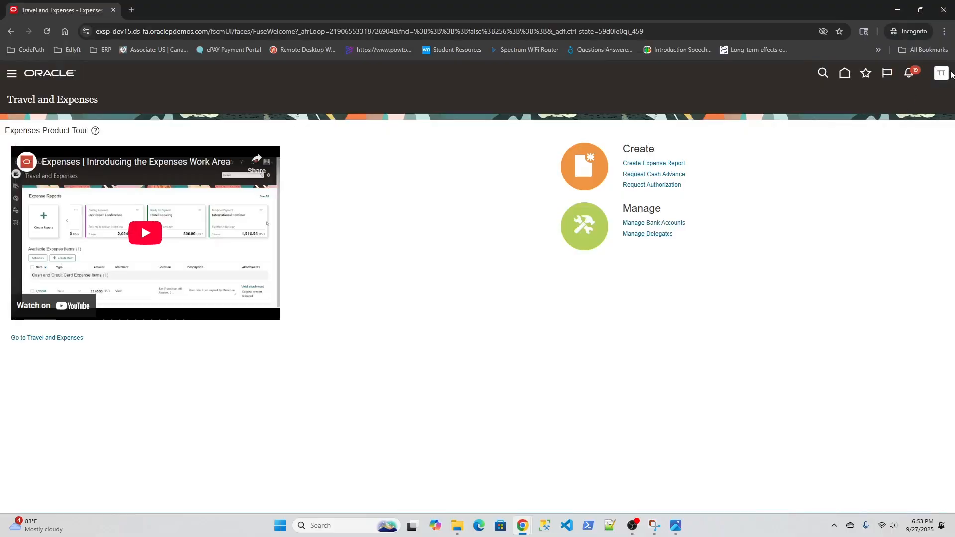
left_click(844, 75)
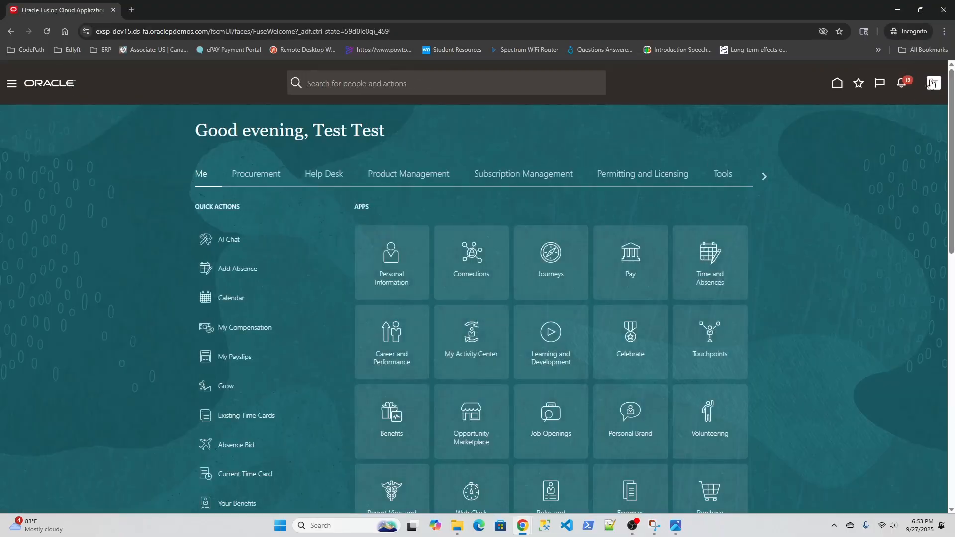
left_click(929, 85)
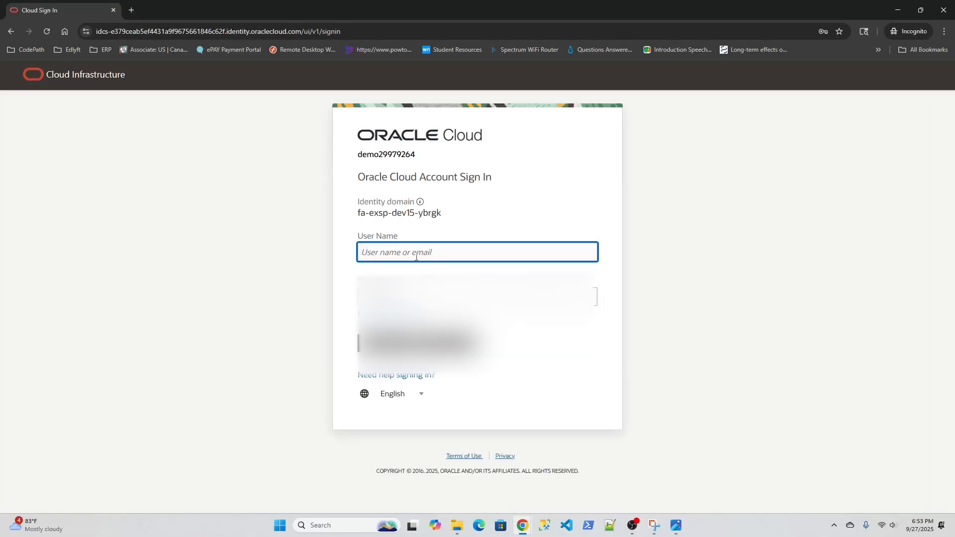
- Sign in to Oracle Cloud with the test employee's user name and account password
key("Tab")
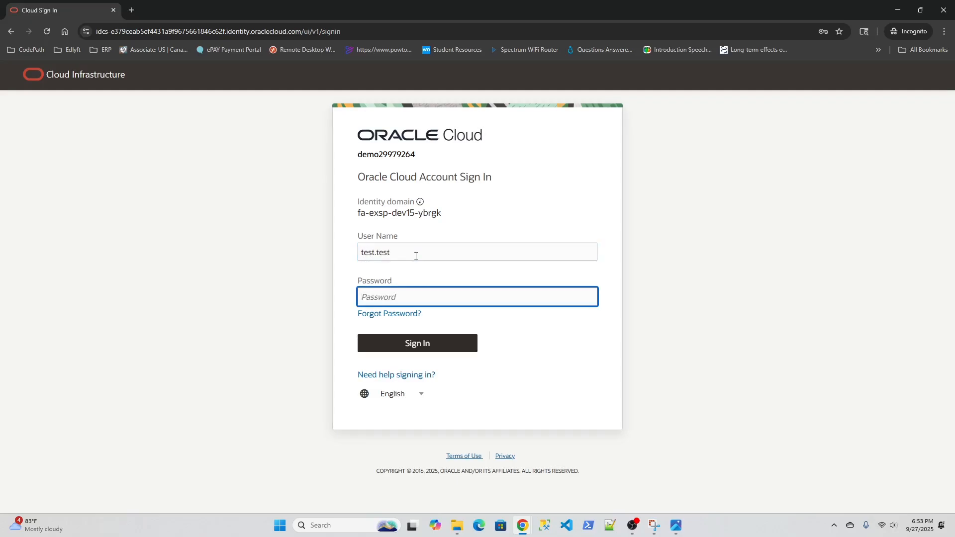
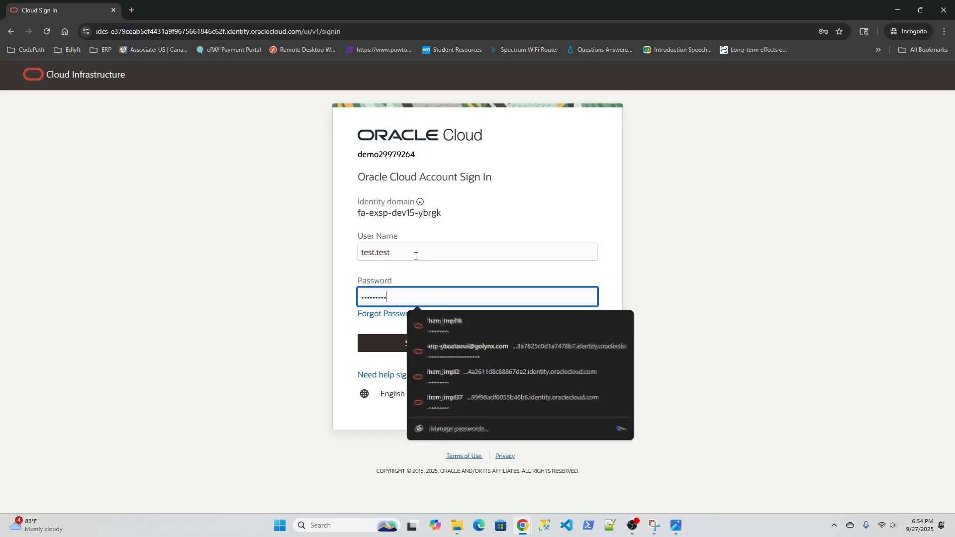
key("Return")
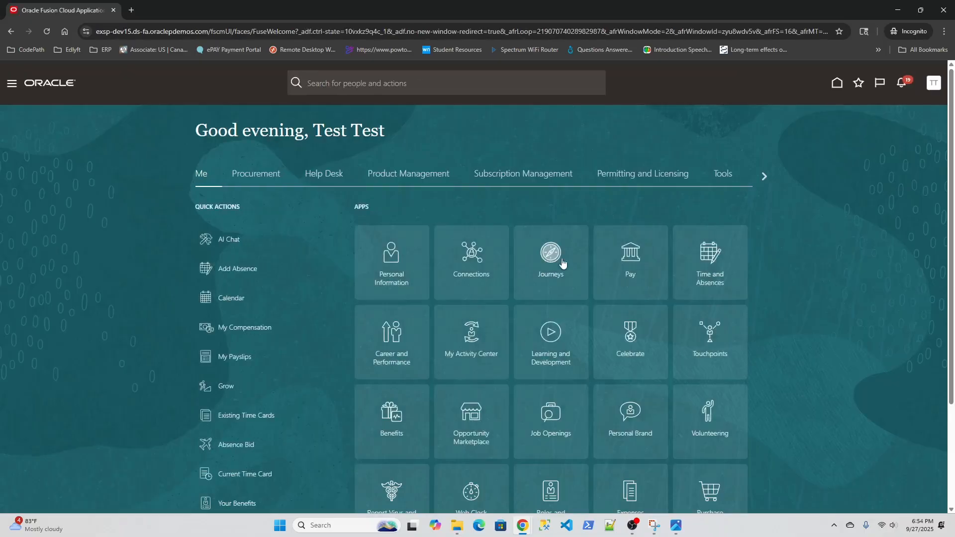
- Open the Expenses work area, start a new expense report, and begin creating an expense item in it
scroll(591, 254, "down", 4)
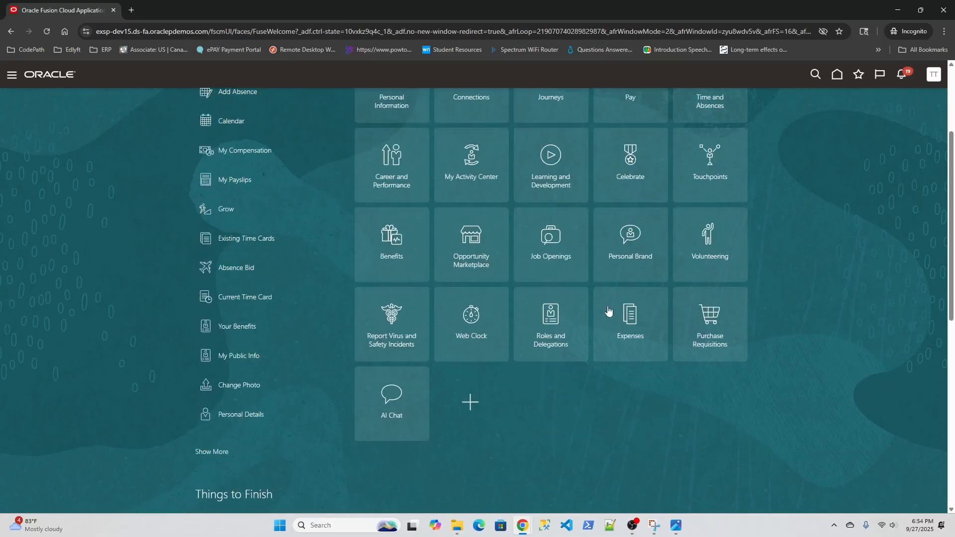
left_click(638, 356)
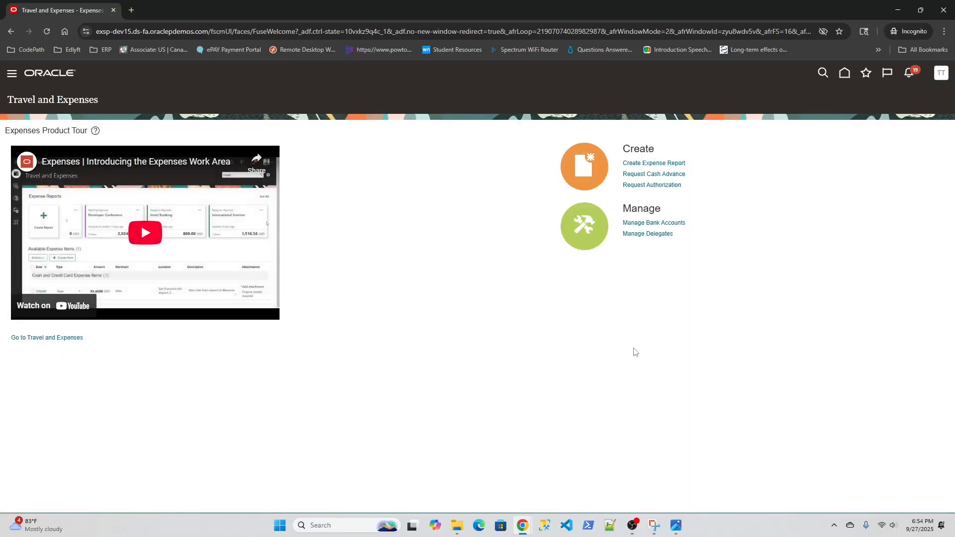
left_click(647, 163)
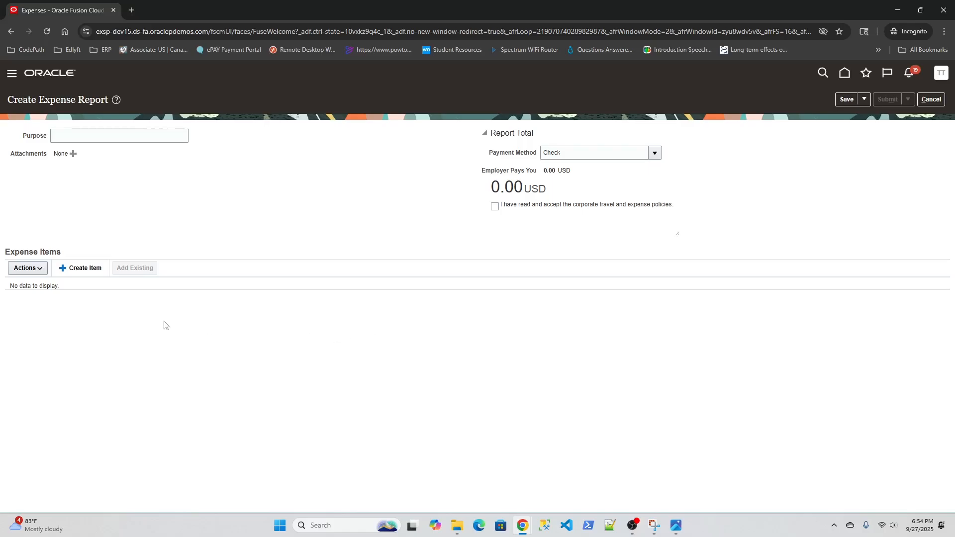
left_click(88, 271)
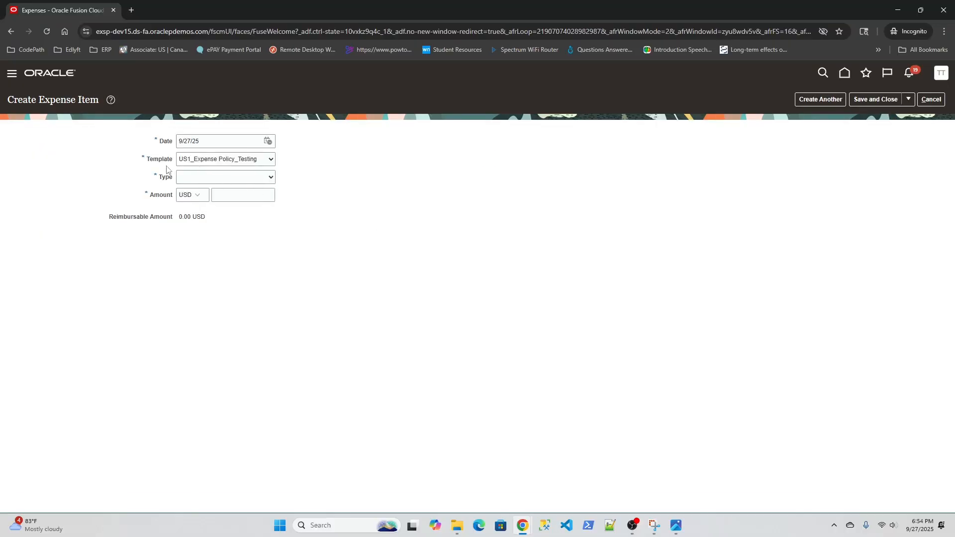
- Set the expense item's template to Expenses US1 and examine the expense types it offers
left_click(264, 162)
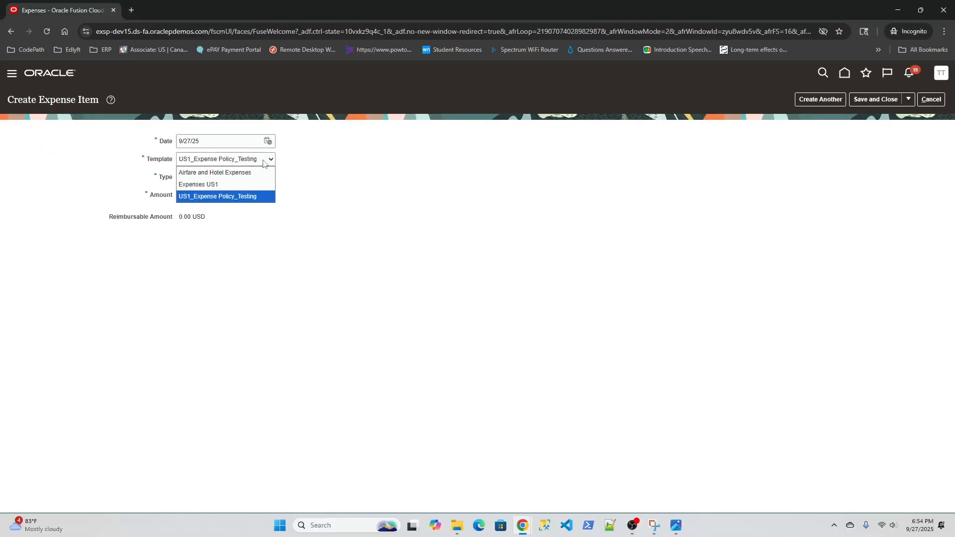
left_click(237, 188)
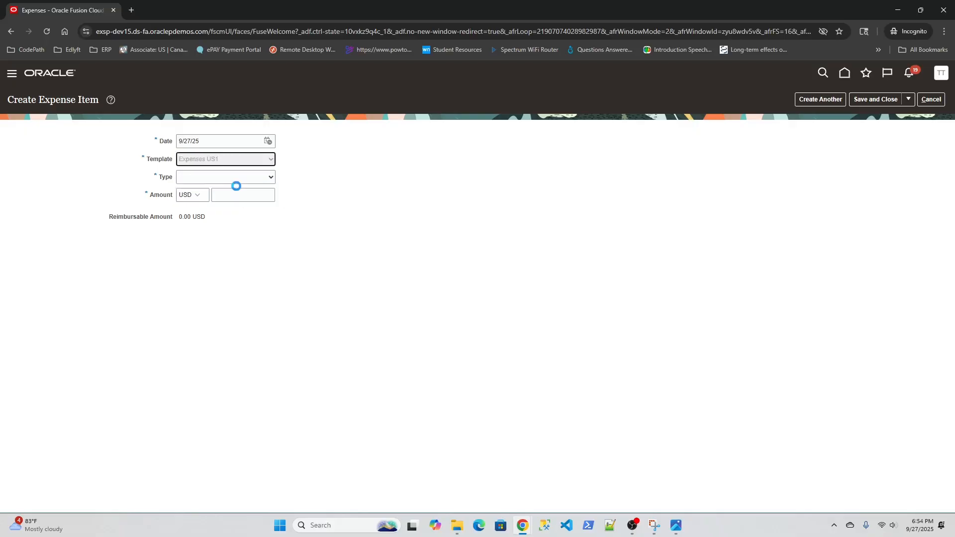
left_click(271, 178)
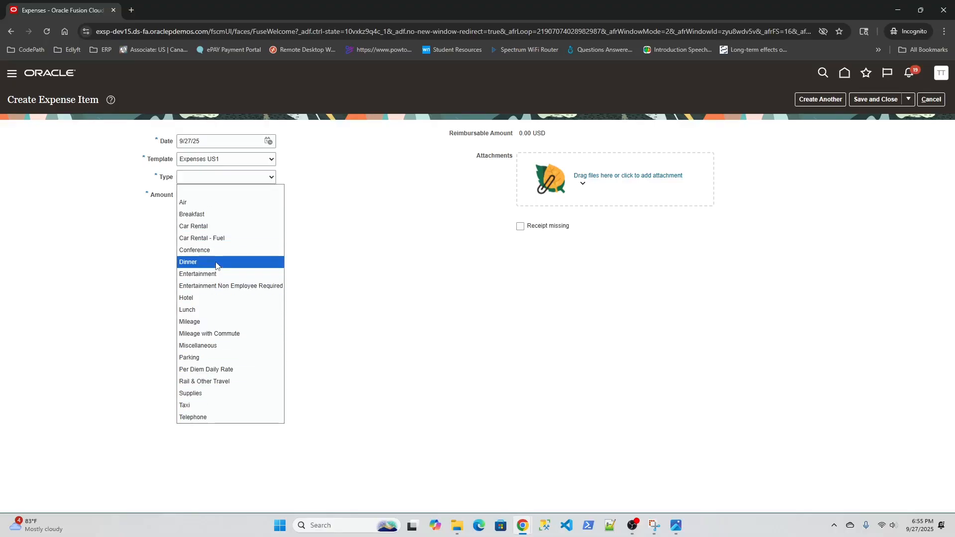
left_click(329, 258)
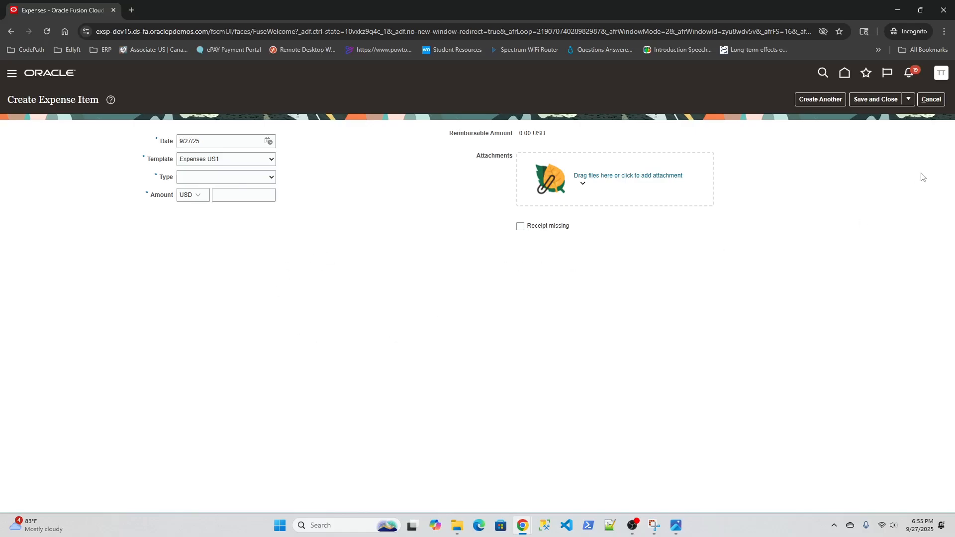
- Cancel the expense item and leave the unsaved expense report for the home page, discarding the changes
left_click(934, 100)
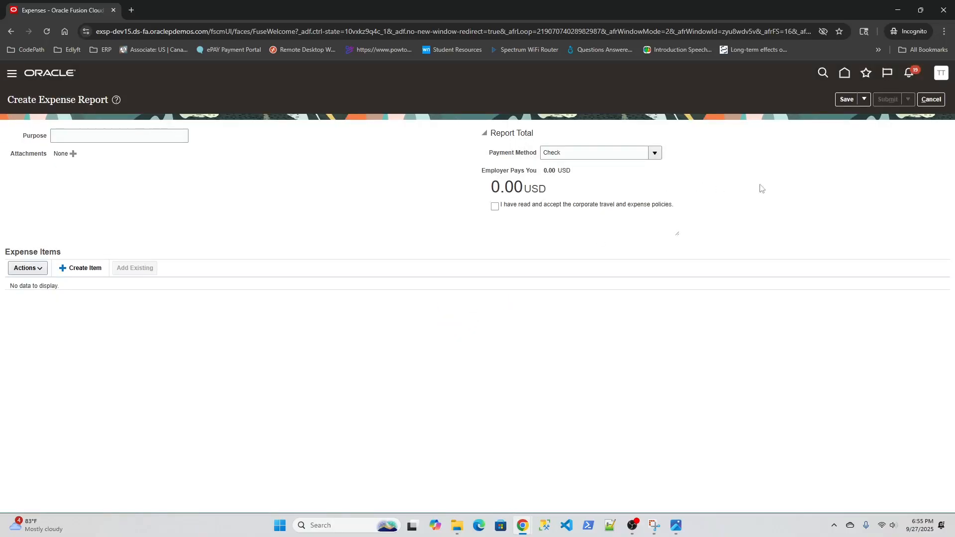
left_click(844, 76)
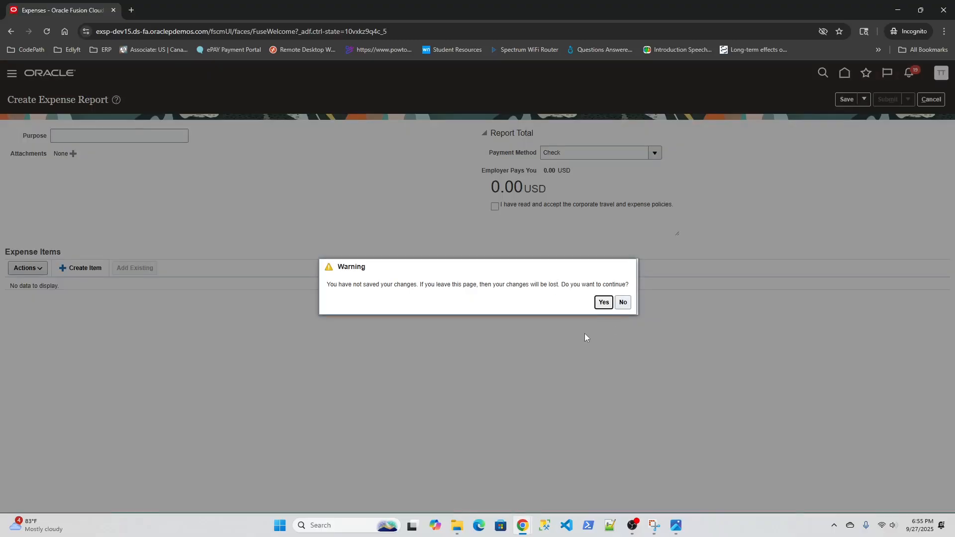
left_click(603, 302)
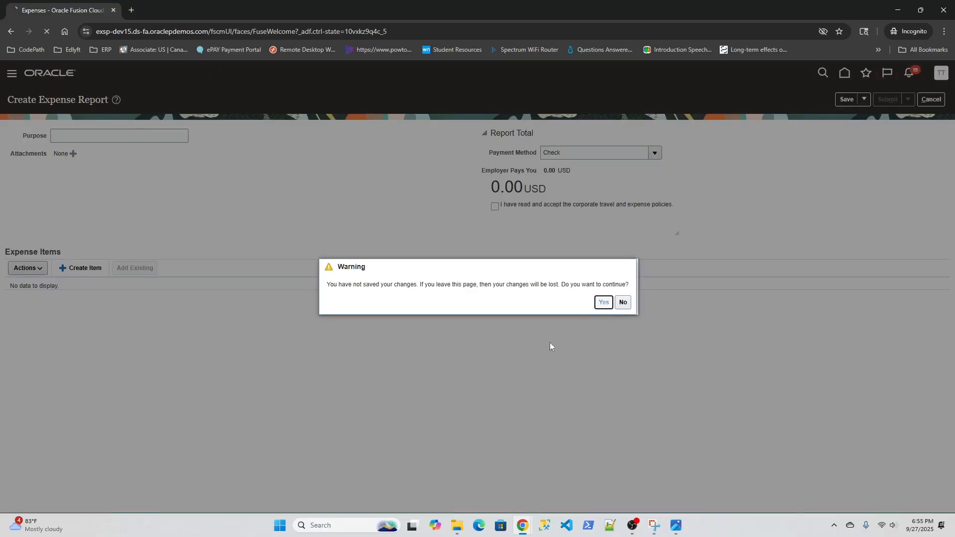